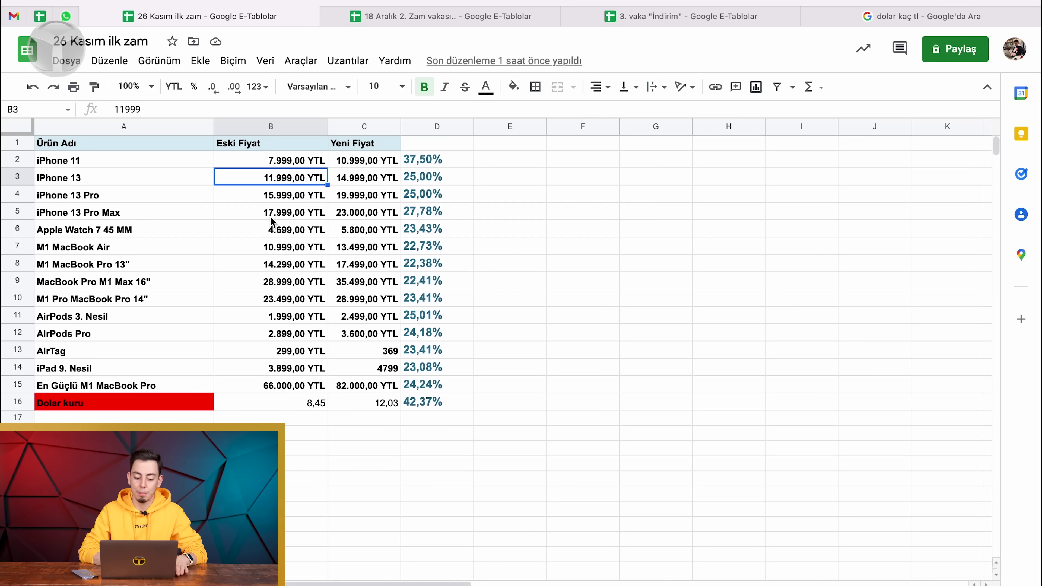
Examine the old and new prices, dollar rates and percentage increases in the 26 Kasım ilk zam spreadsheet.
drag(285, 162, 281, 230)
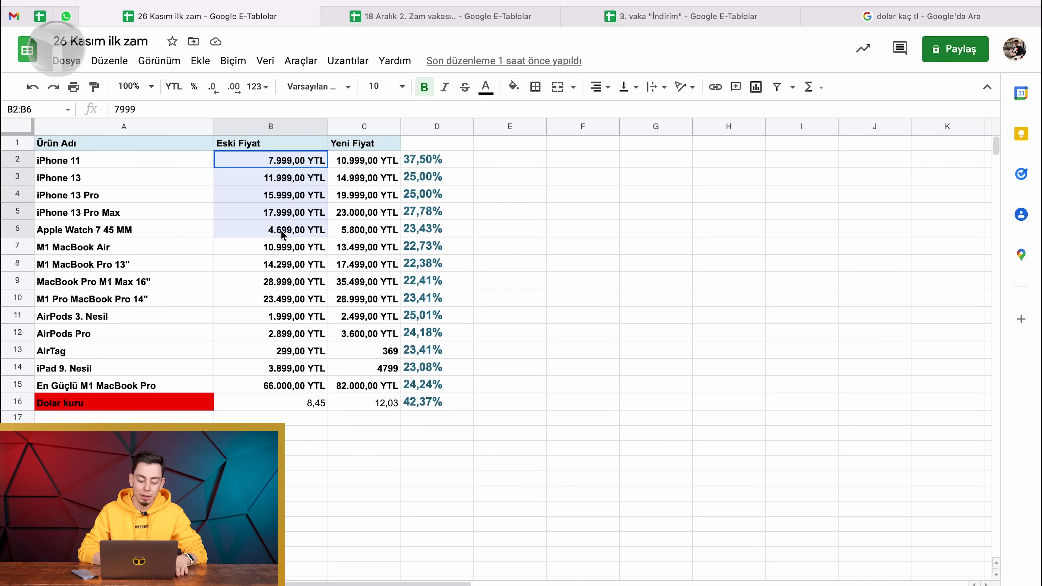
click(287, 193)
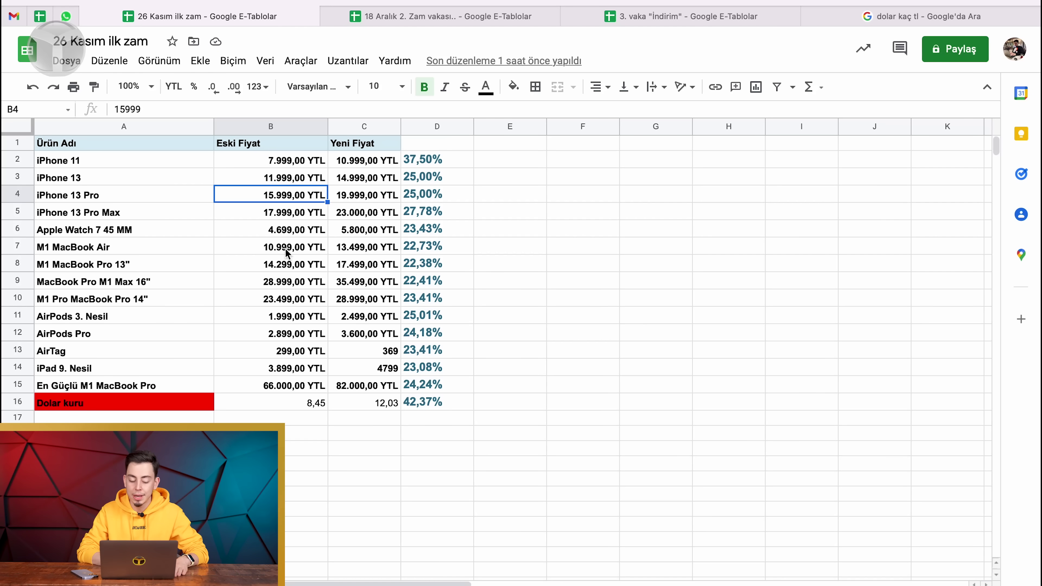
click(301, 417)
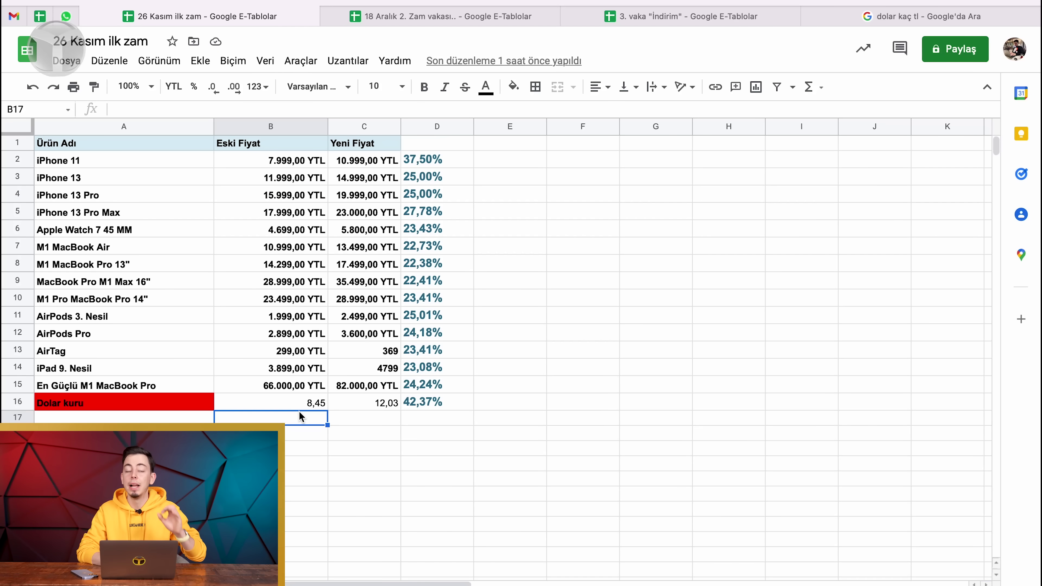
drag(377, 160, 375, 404)
click(375, 404)
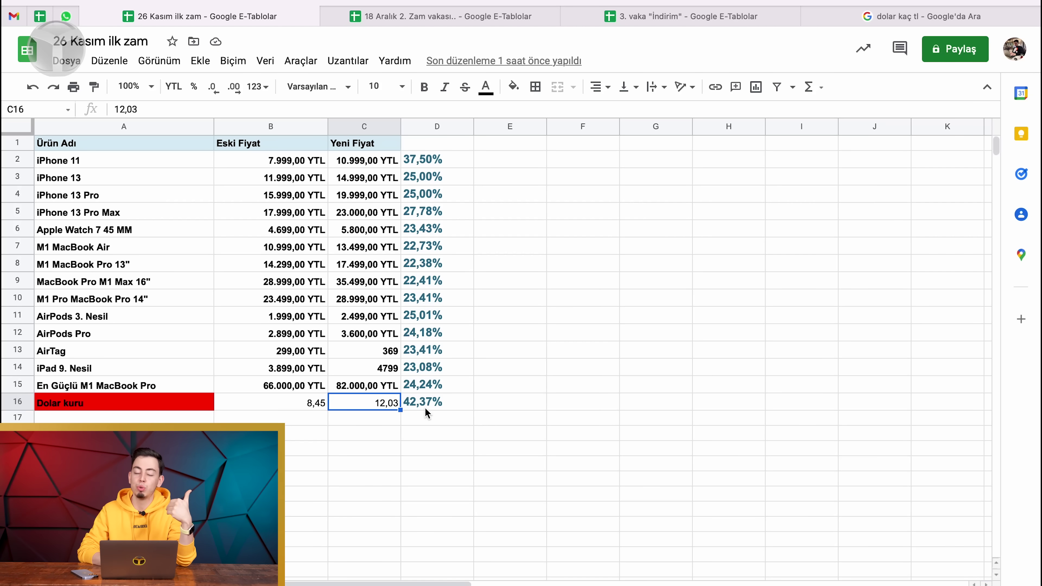
drag(447, 153, 467, 386)
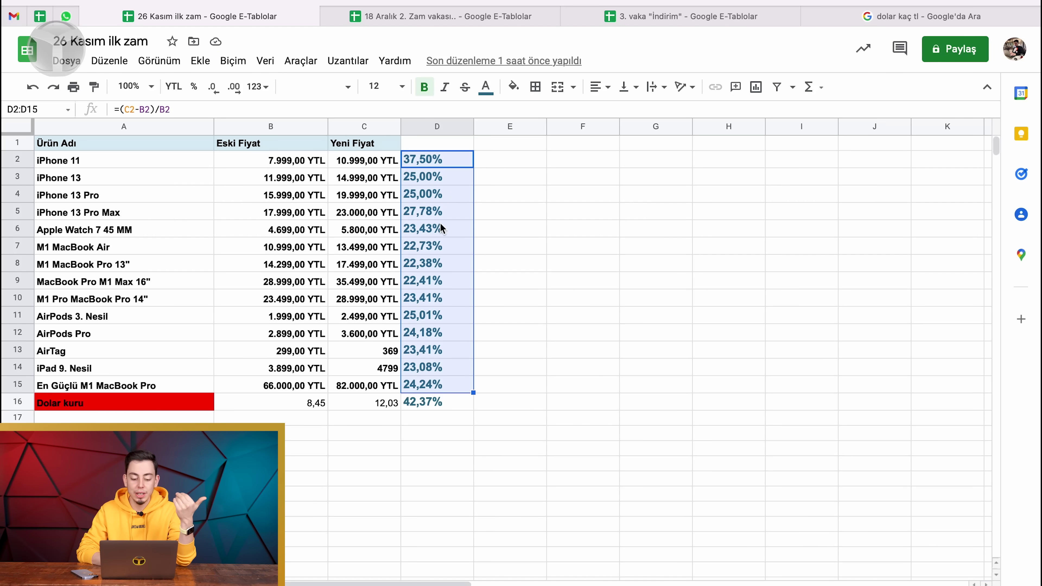
Review the product prices, dollar rates and percentage increases in the 18 Aralık 2. Zam vakası spreadsheet.
click(400, 19)
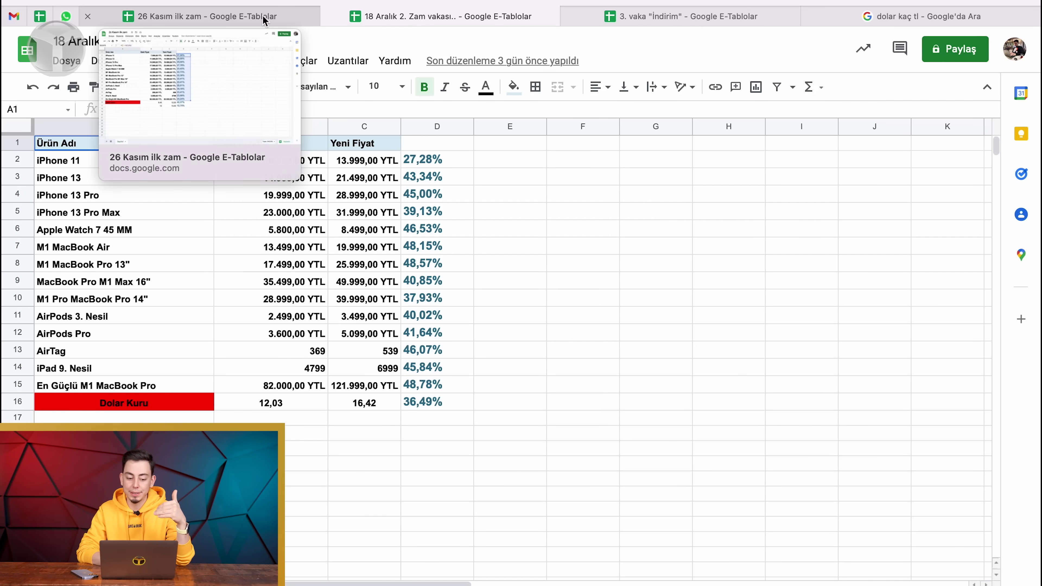
drag(286, 160, 285, 333)
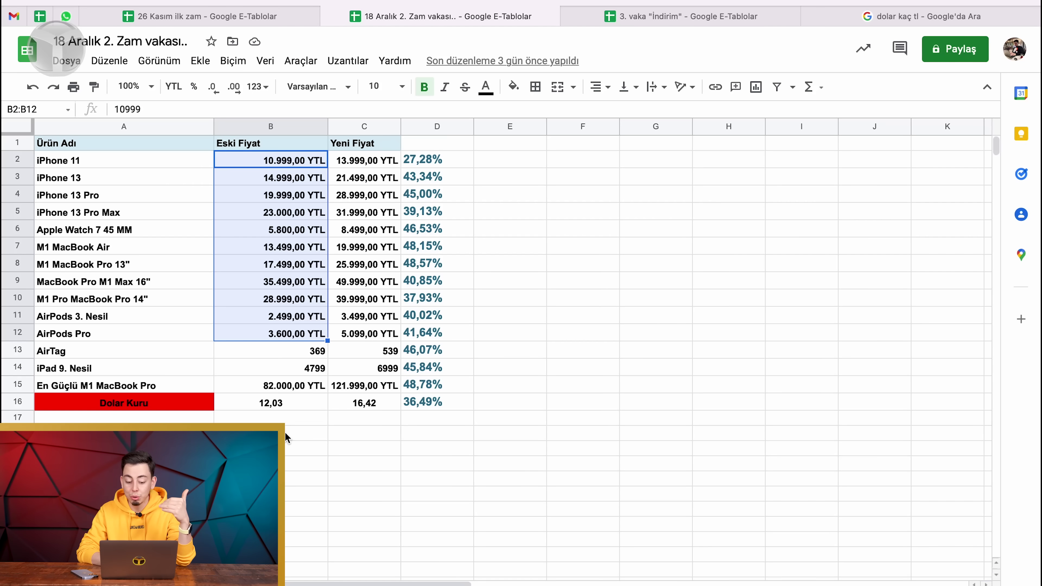
click(358, 182)
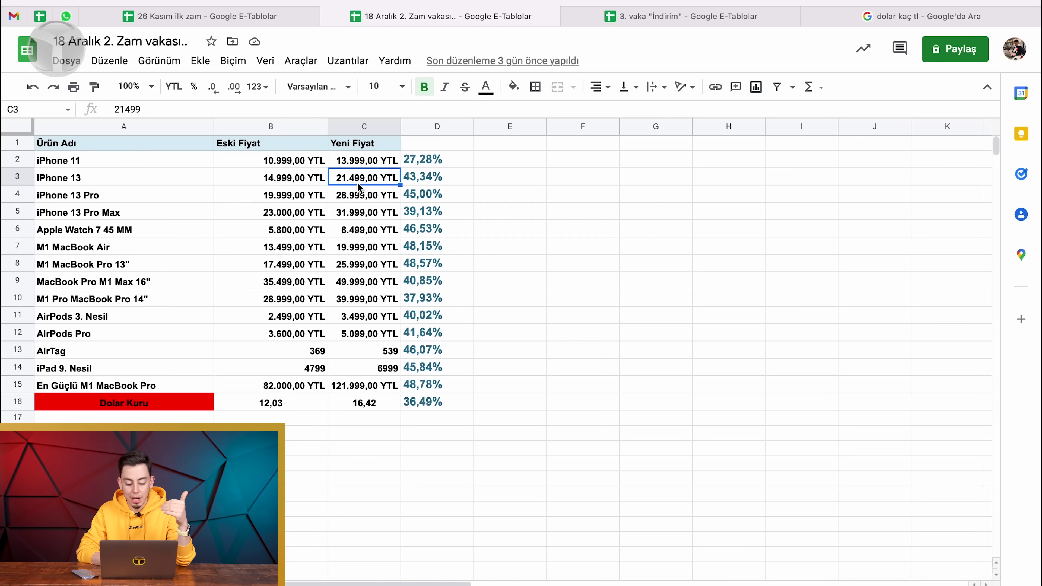
click(312, 406)
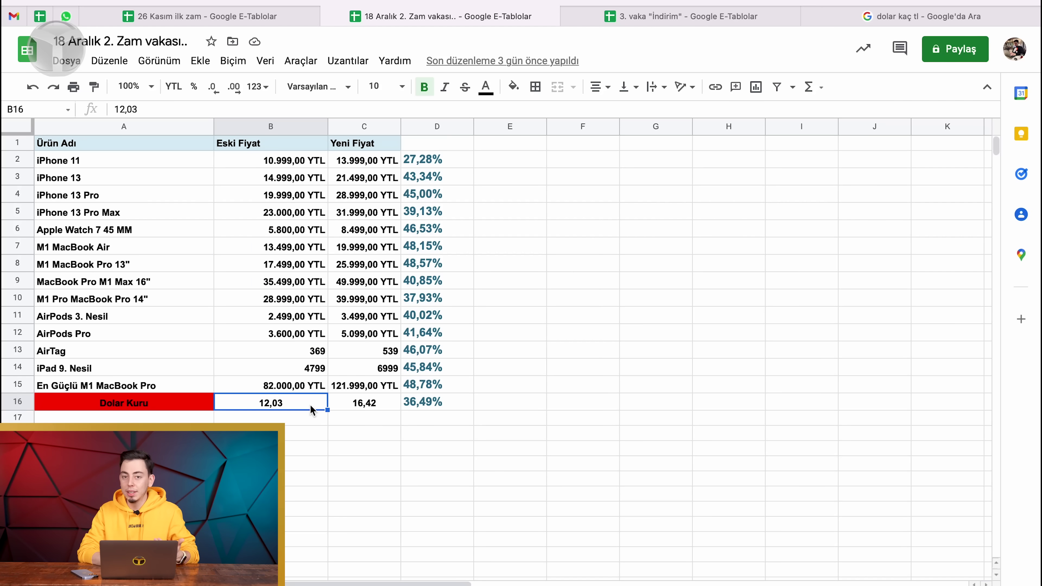
click(347, 407)
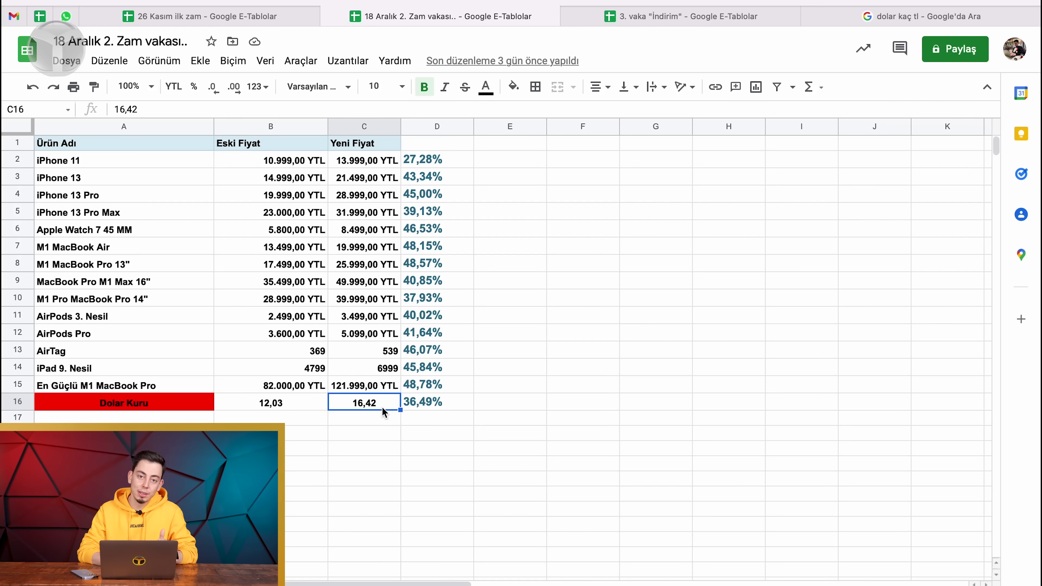
click(412, 409)
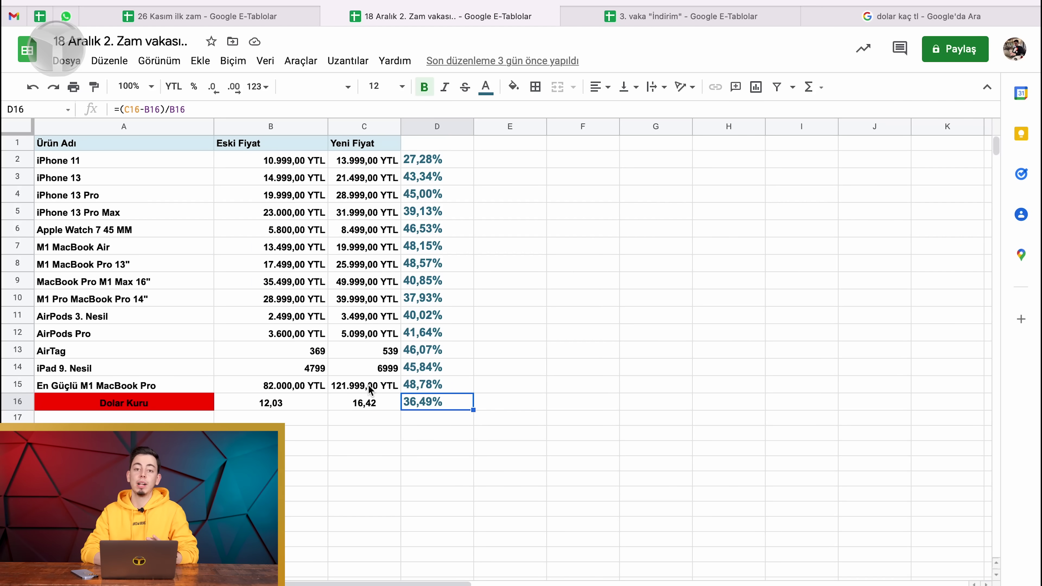
drag(441, 154, 445, 388)
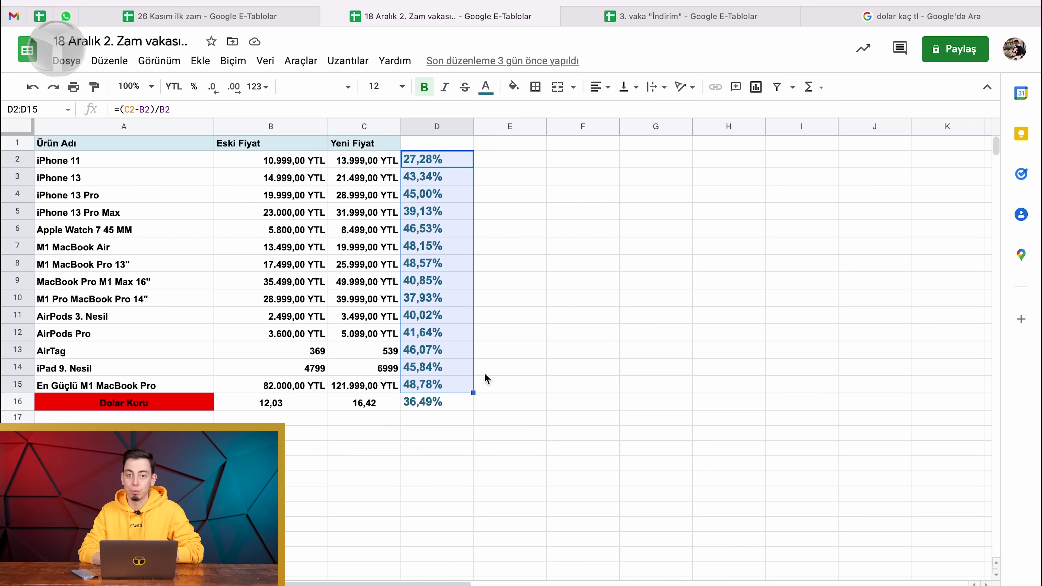
click(376, 165)
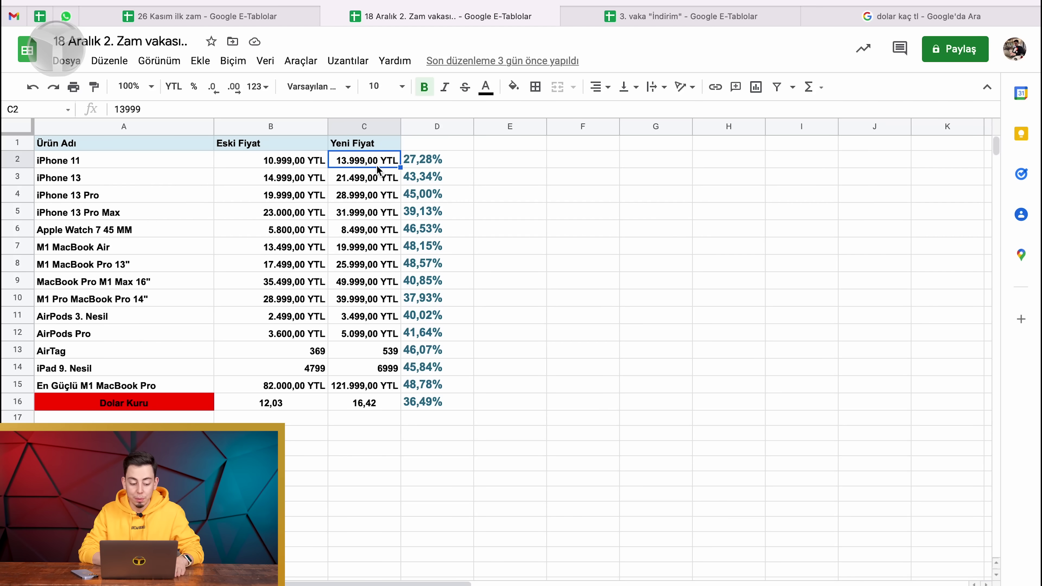
click(377, 181)
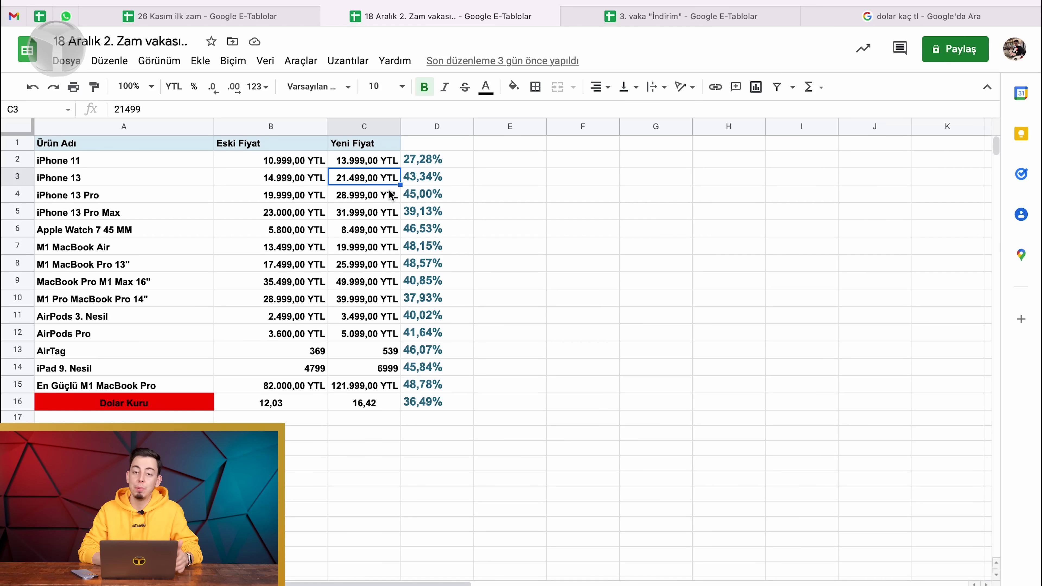
click(370, 215)
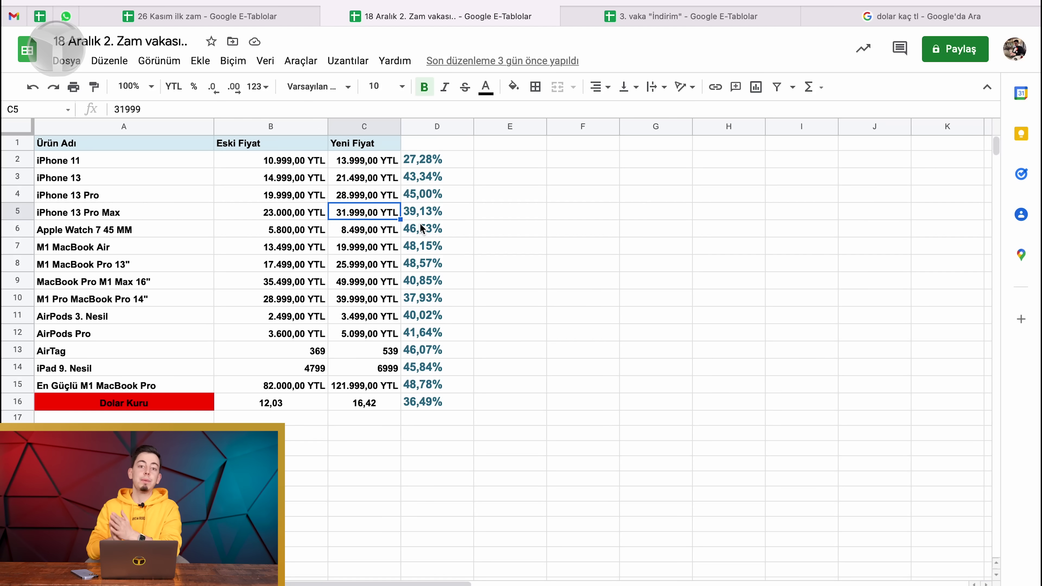
Review the old prices and the dollar rate change in the 3. vaka "İndirim" spreadsheet.
click(647, 20)
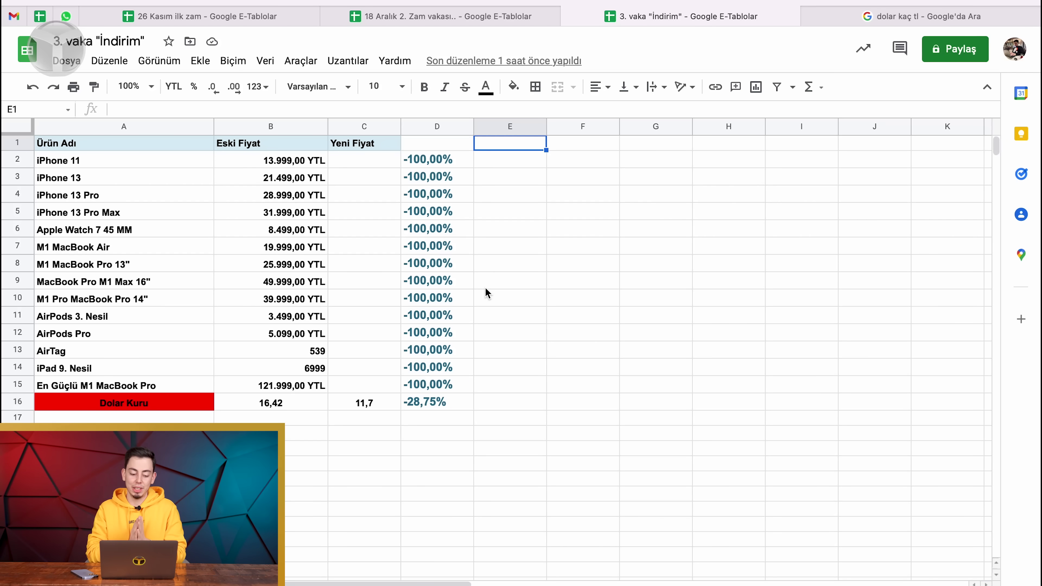
drag(290, 160, 294, 333)
click(291, 403)
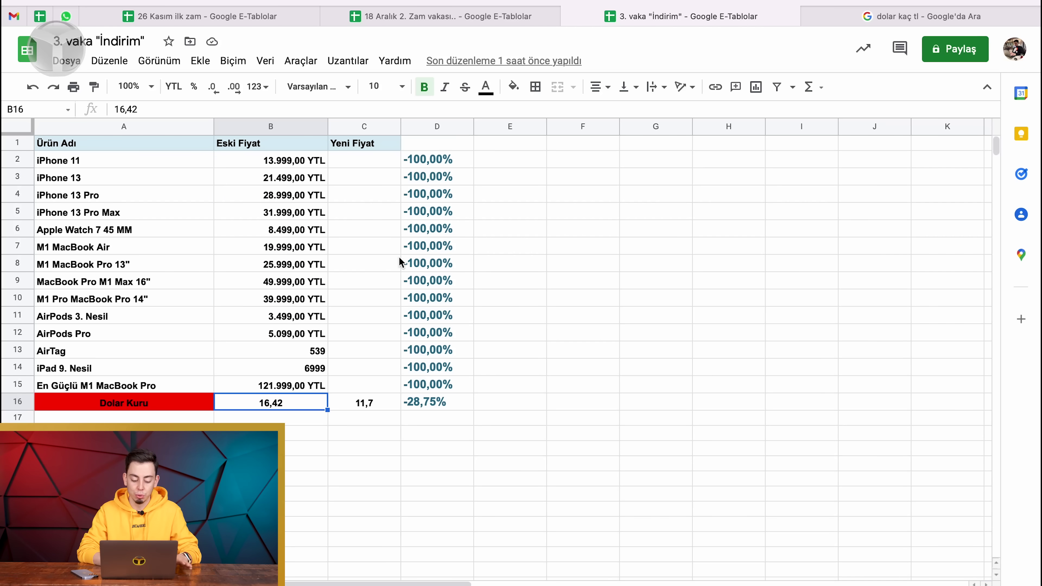
mouse_move(522, 1)
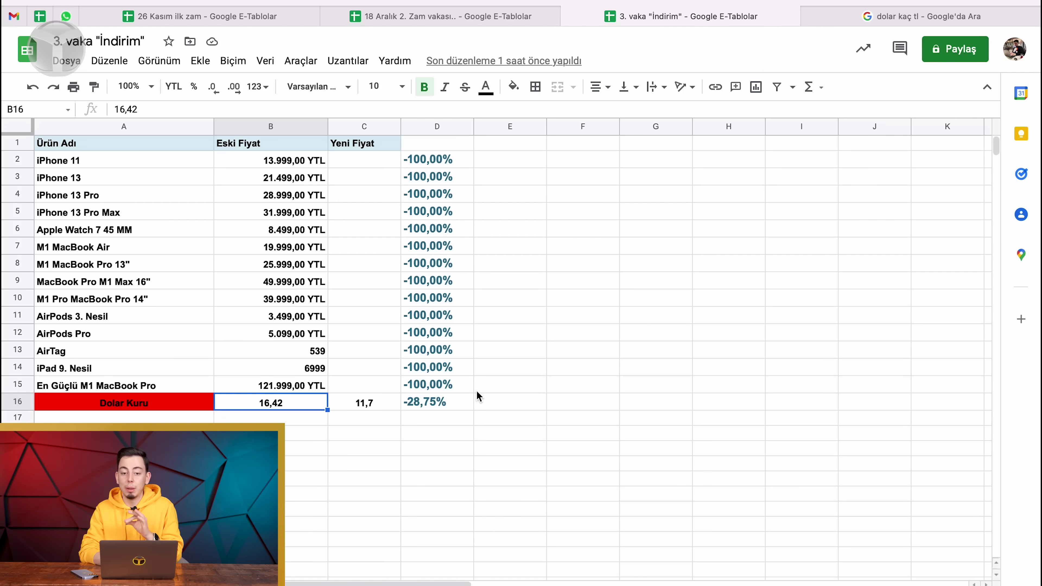
click(455, 407)
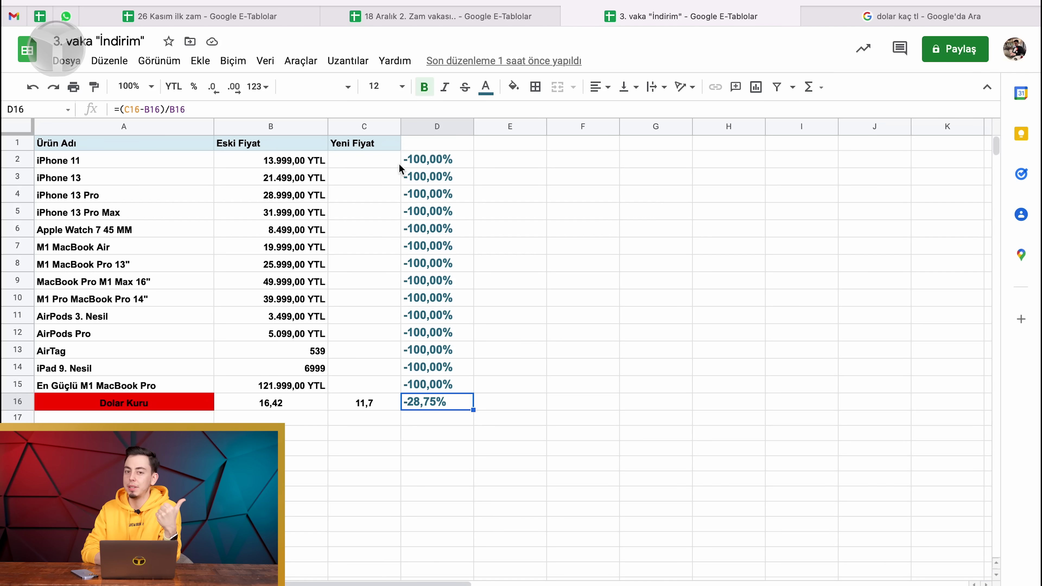
Switch from the dollar rate search to Apple's Turkish website and open the iPhone 11 purchase page.
click(846, 19)
key(super+l)
key(Return)
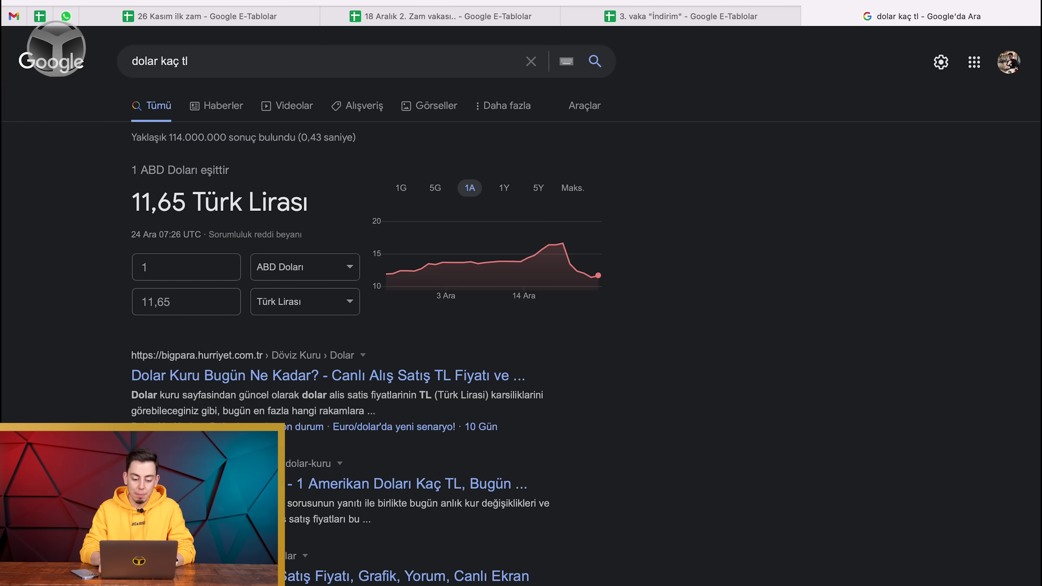
key(super+bracketleft)
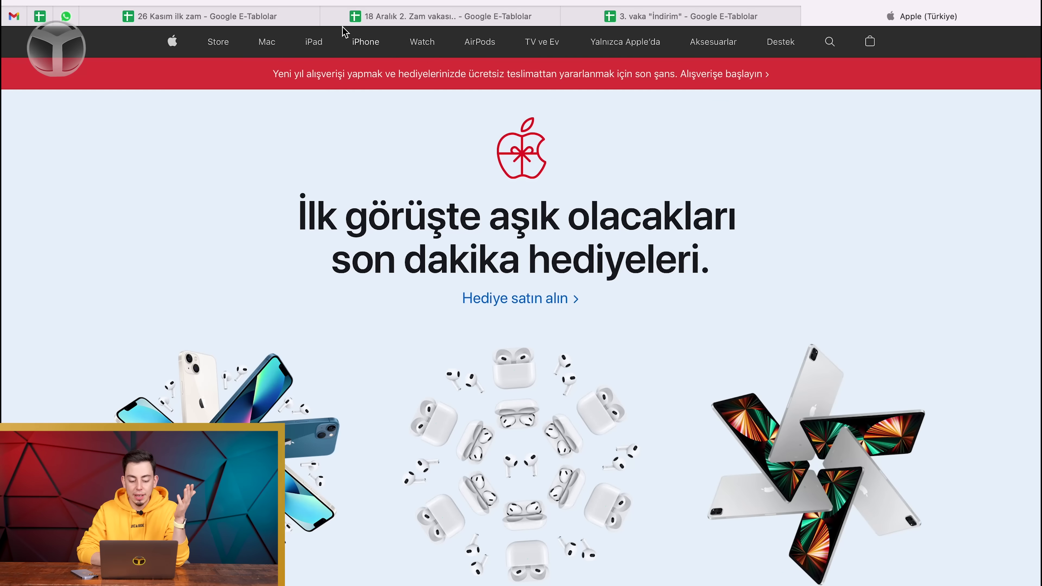
click(372, 48)
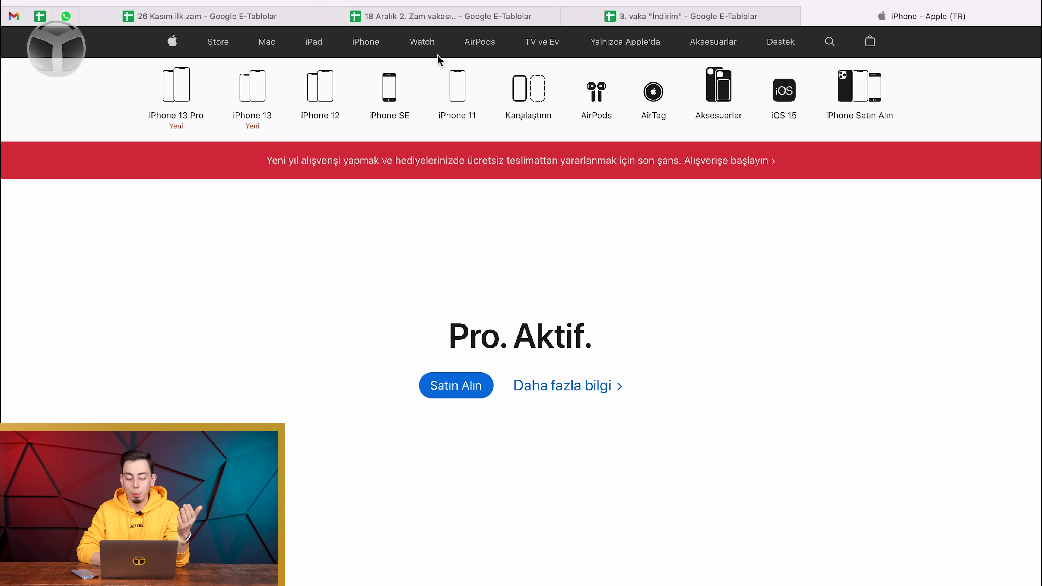
click(469, 91)
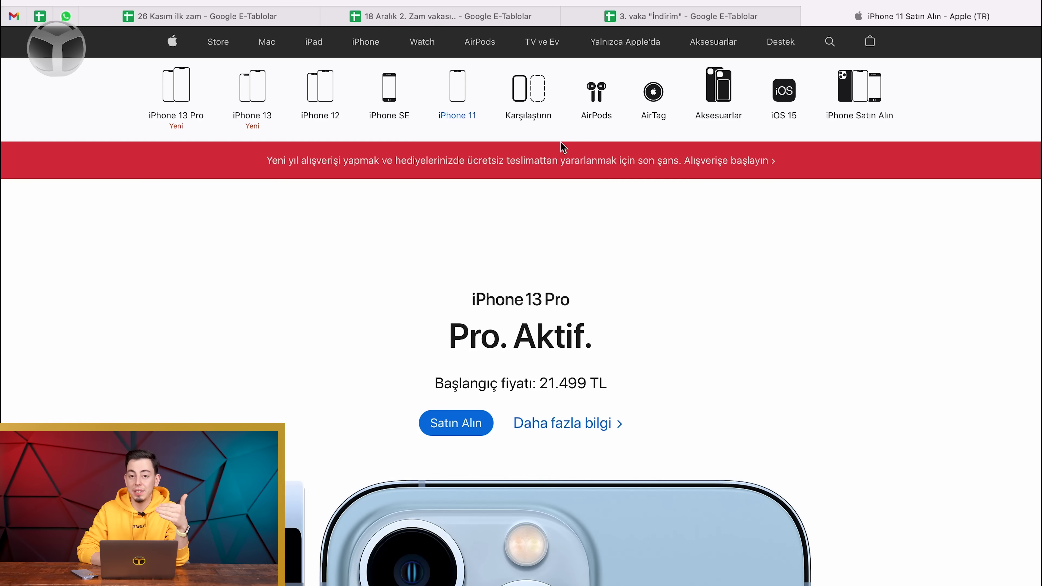
Configure the iPhone 11 in purple (Mor) with 64 GB of storage and check its current price.
click(652, 259)
scroll(653, 261, down, 3)
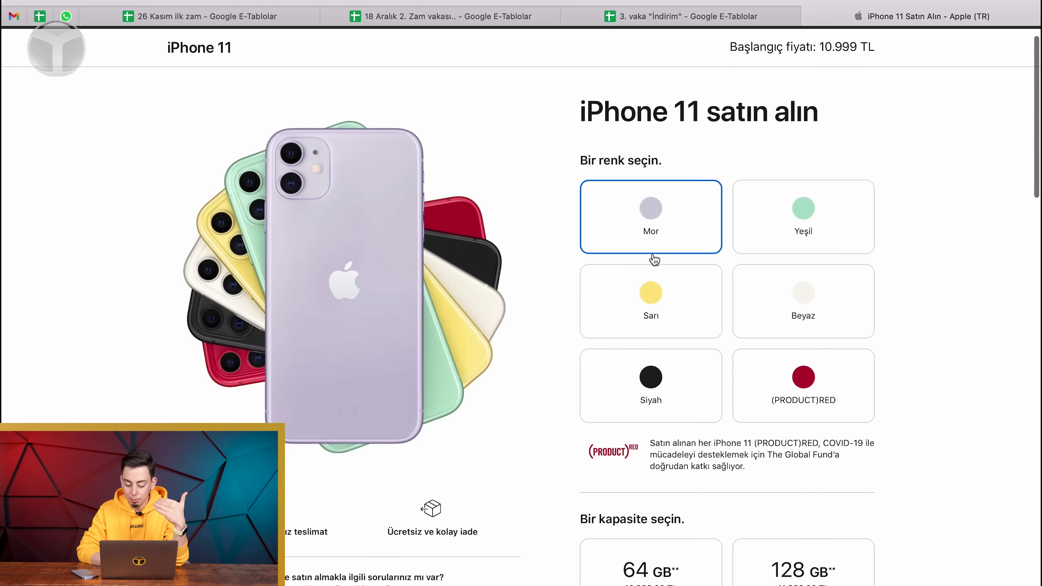
click(628, 477)
scroll(829, 236, down, 7)
scroll(829, 236, down, 4)
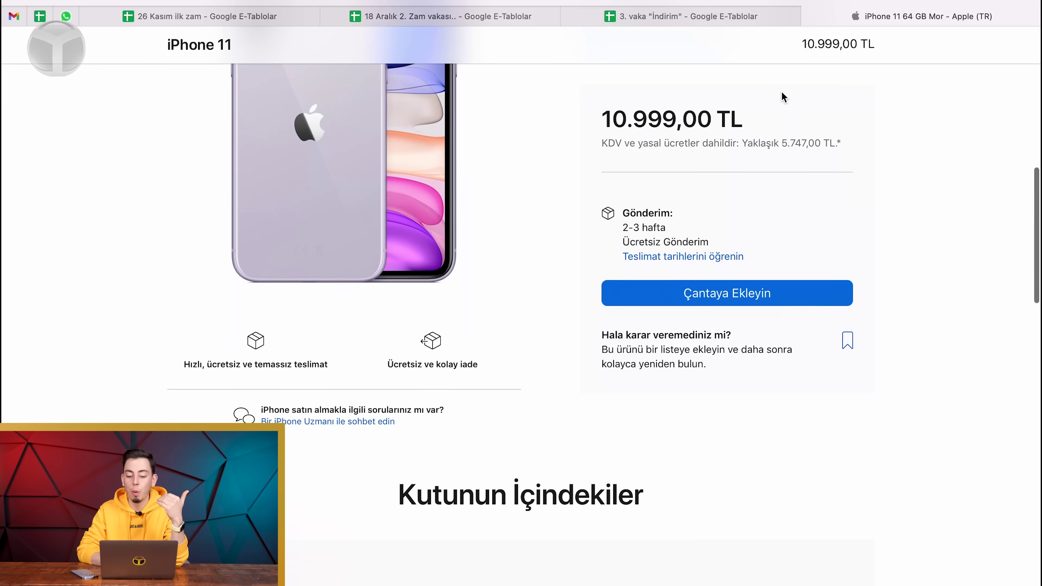
Enter 10999 as the iPhone 11's new price in cell C2 of the 3. vaka "İndirim" spreadsheet.
click(731, 20)
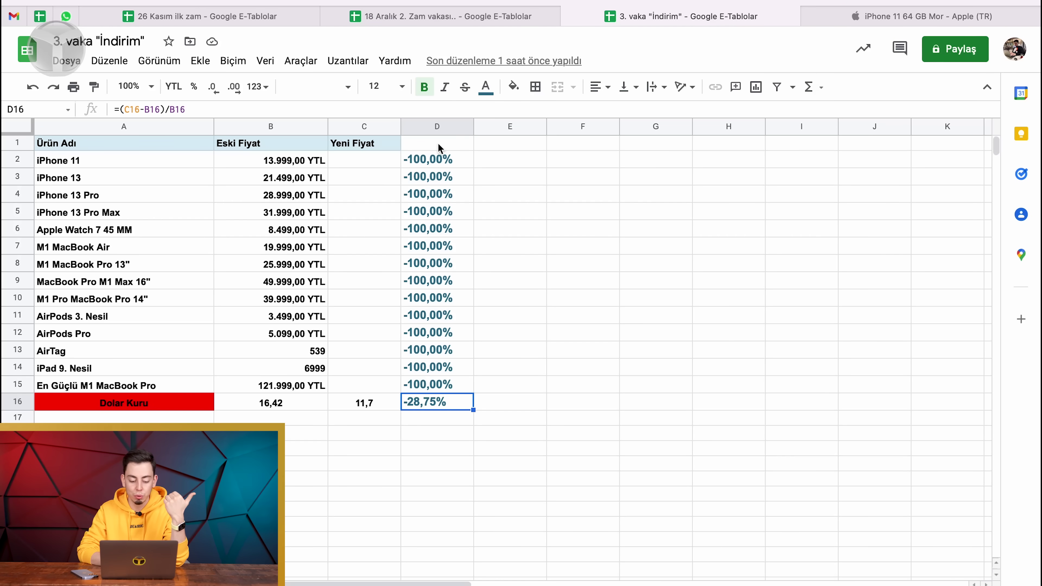
click(362, 148)
click(358, 162)
text(10999q)
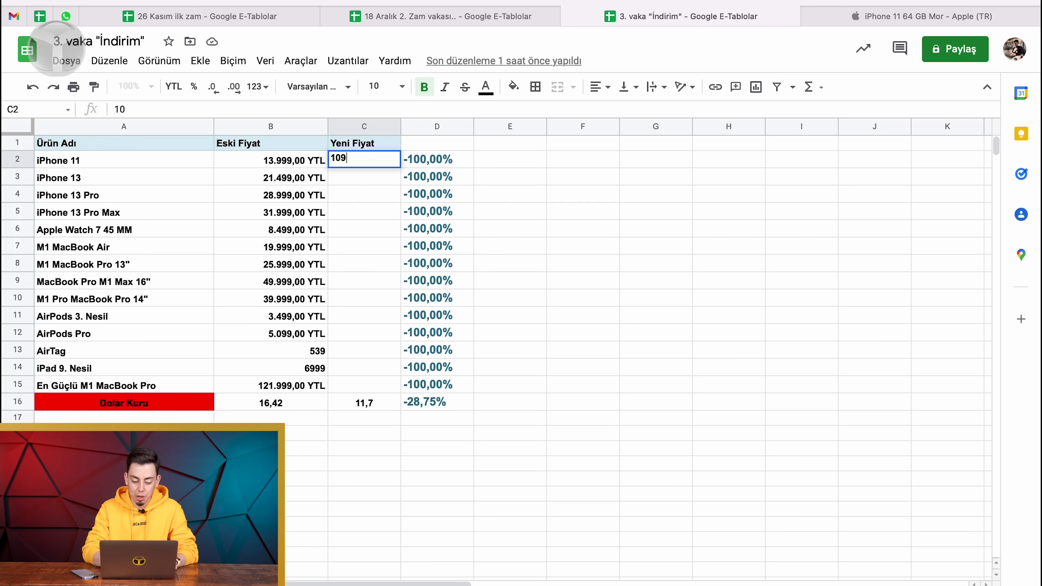
key(BackSpace)
click(524, 161)
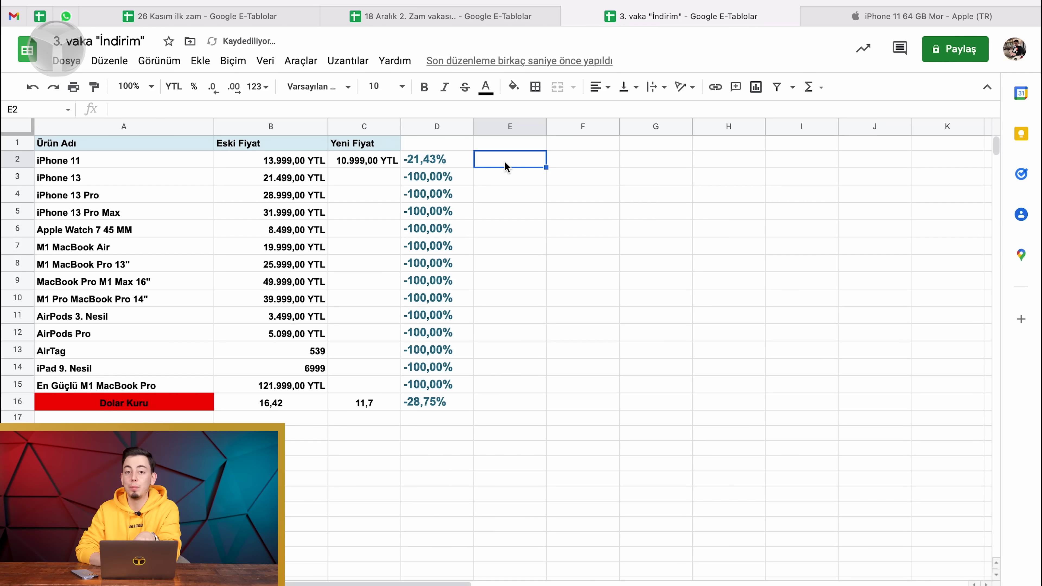
Compare the iPhone 11 price change with the dollar rate change, and check the iPhone 11's new price in the 26 Kasım ilk zam spreadsheet.
click(470, 405)
click(460, 165)
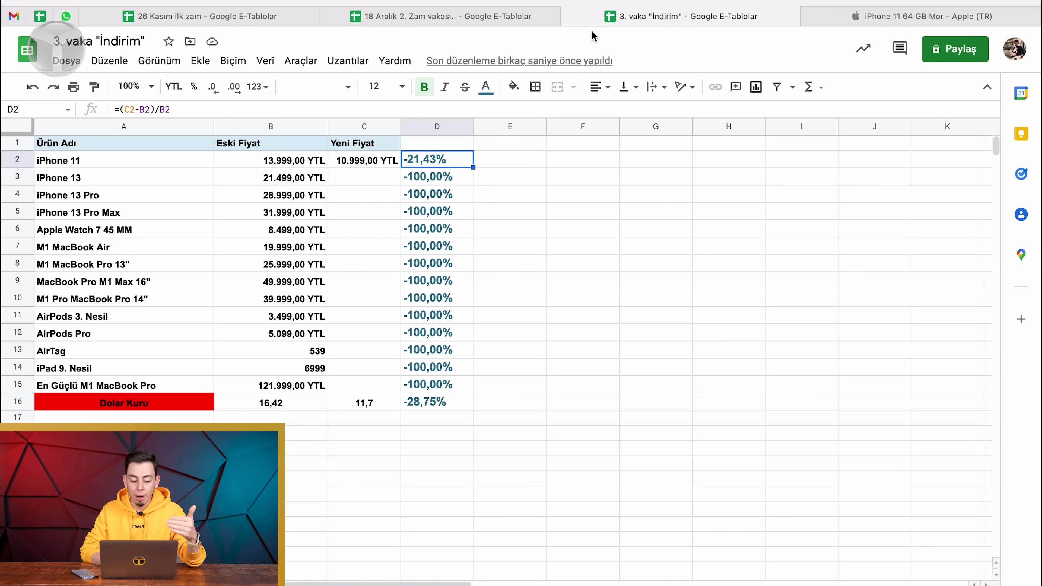
click(230, 12)
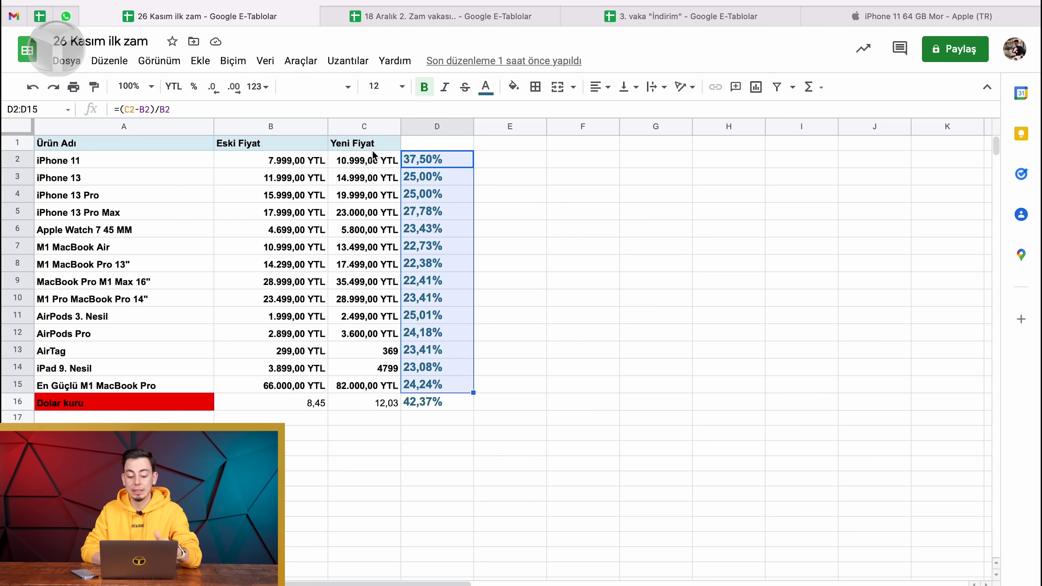
click(376, 160)
click(661, 17)
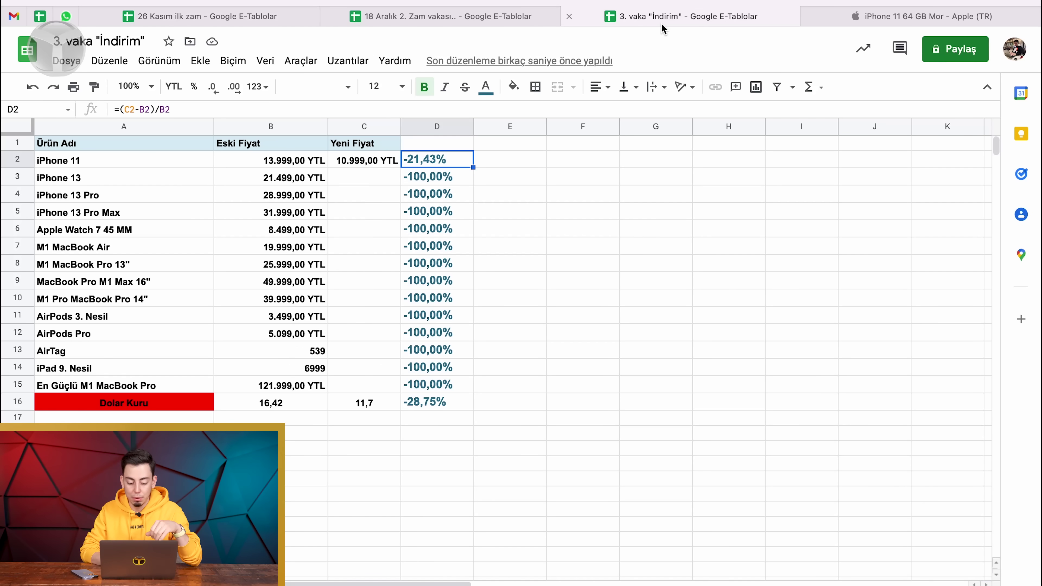
Open the iPhone 13 purchase page on Apple's Turkish site and select the 6.1-inch iPhone 13 in Gece Yarısı to check its price.
click(877, 24)
scroll(505, 111, up, 10)
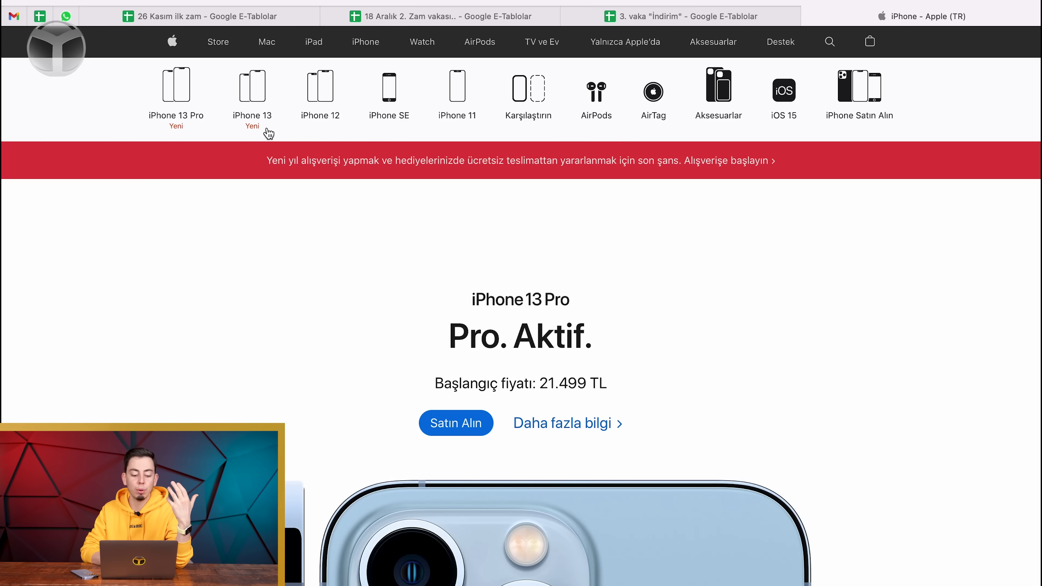
click(251, 119)
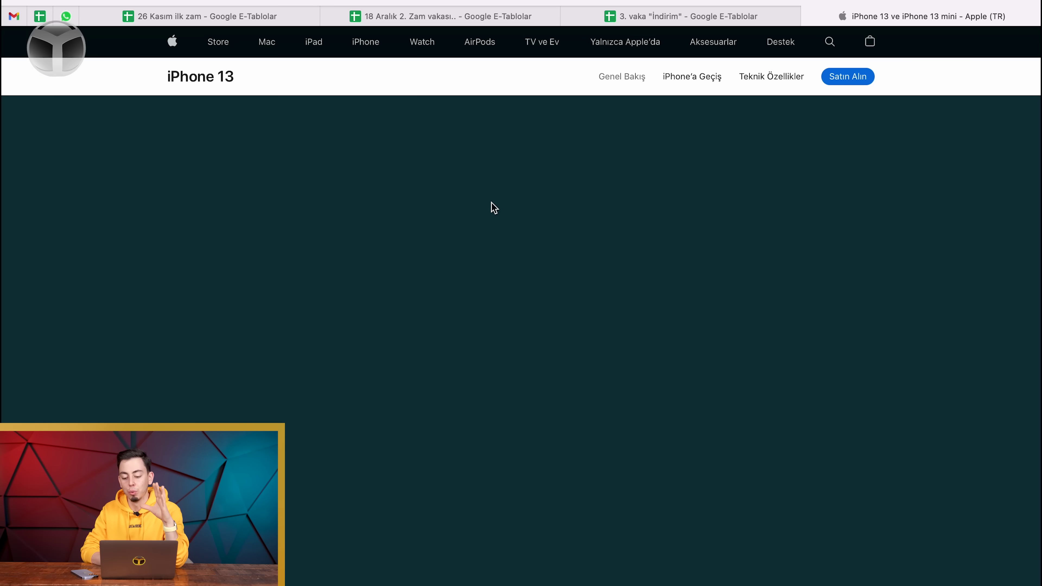
click(849, 80)
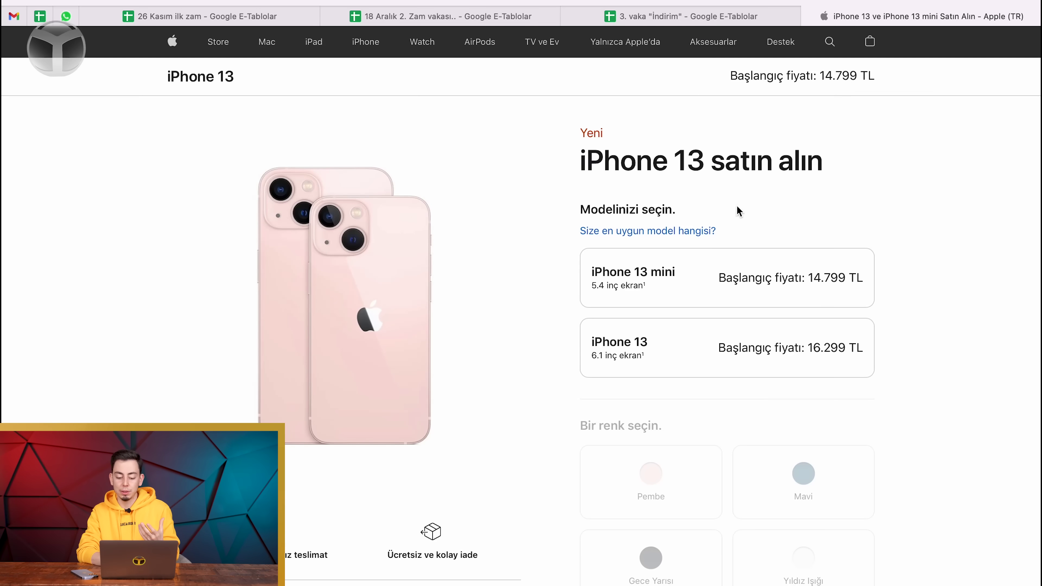
click(664, 369)
scroll(664, 369, down, 10)
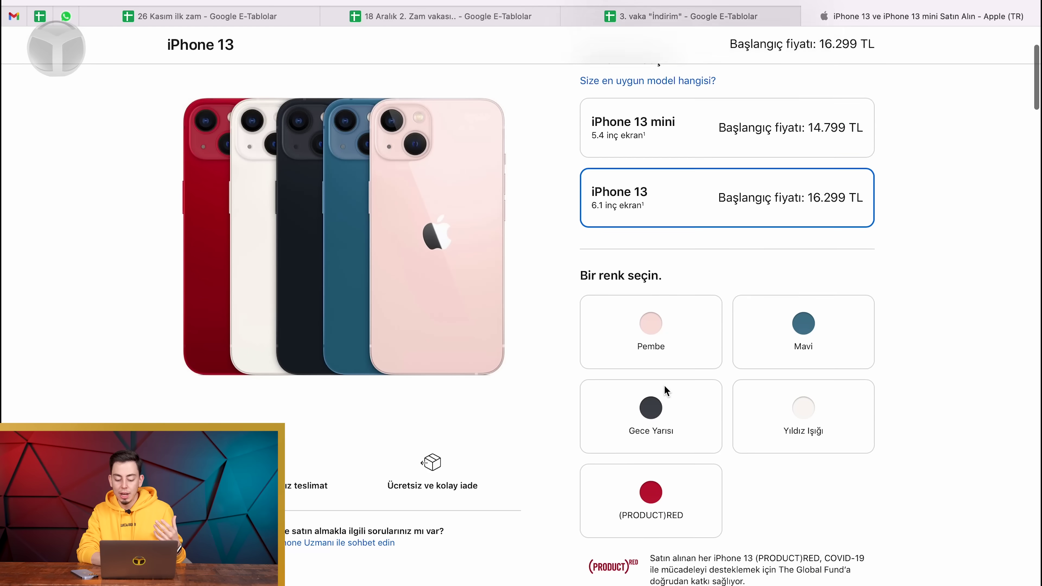
click(650, 220)
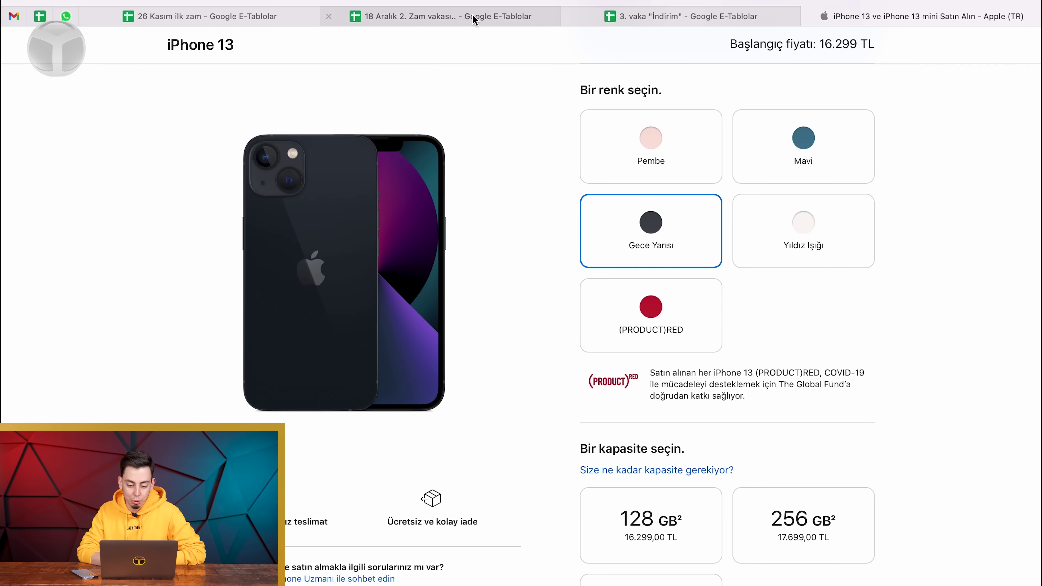
Enter 16299 as the iPhone 13's new price in cell C3 of the 3. vaka "İndirim" spreadsheet.
click(677, 17)
click(383, 184)
text(16299)
click(492, 195)
click(509, 163)
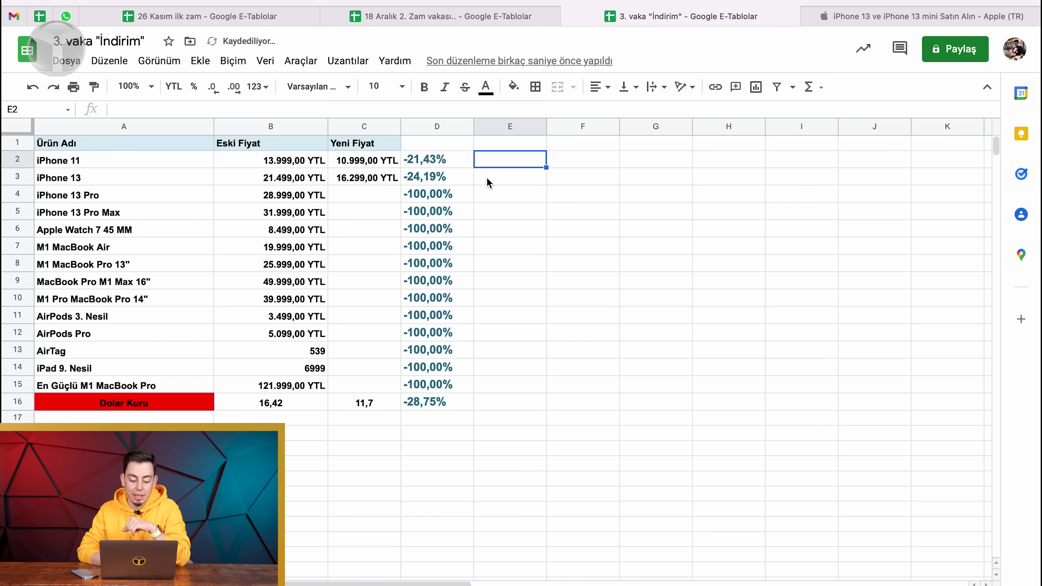
Recheck the iPhone 13's starting price on its purchase page and return to the 3. vaka "İndirim" spreadsheet.
double_click(847, 29)
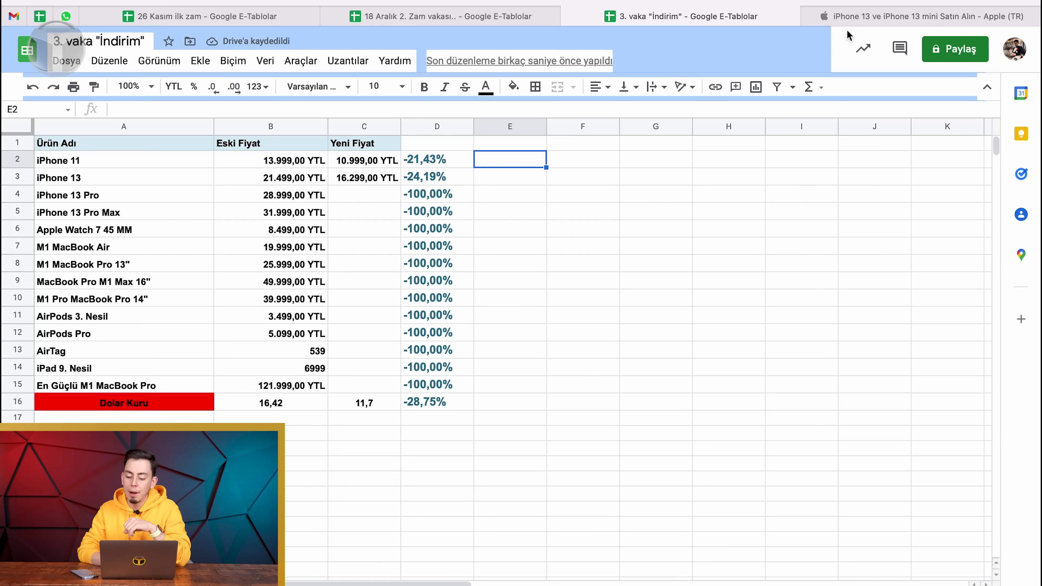
click(842, 20)
scroll(777, 100, up, 8)
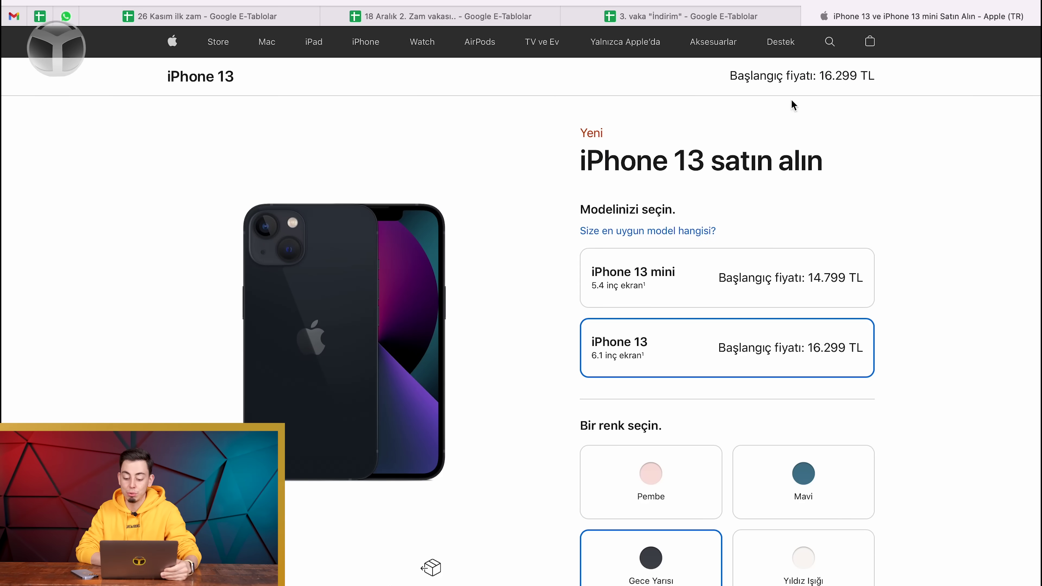
click(745, 20)
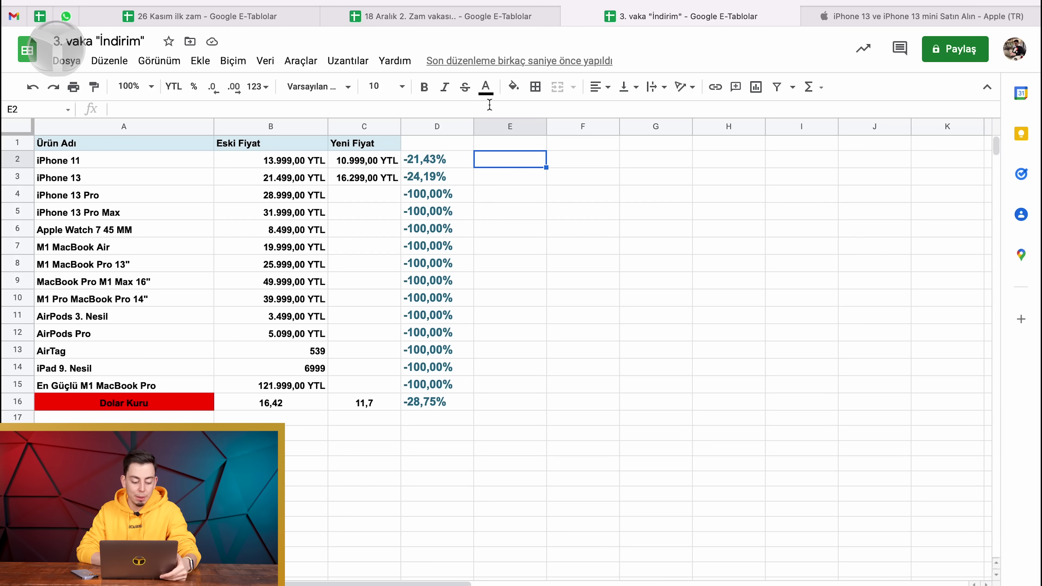
Open the iPhone 13 Pro purchase page on Apple's Turkish site and select the 6.1-inch iPhone 13 Pro to check its price.
click(849, 11)
click(376, 41)
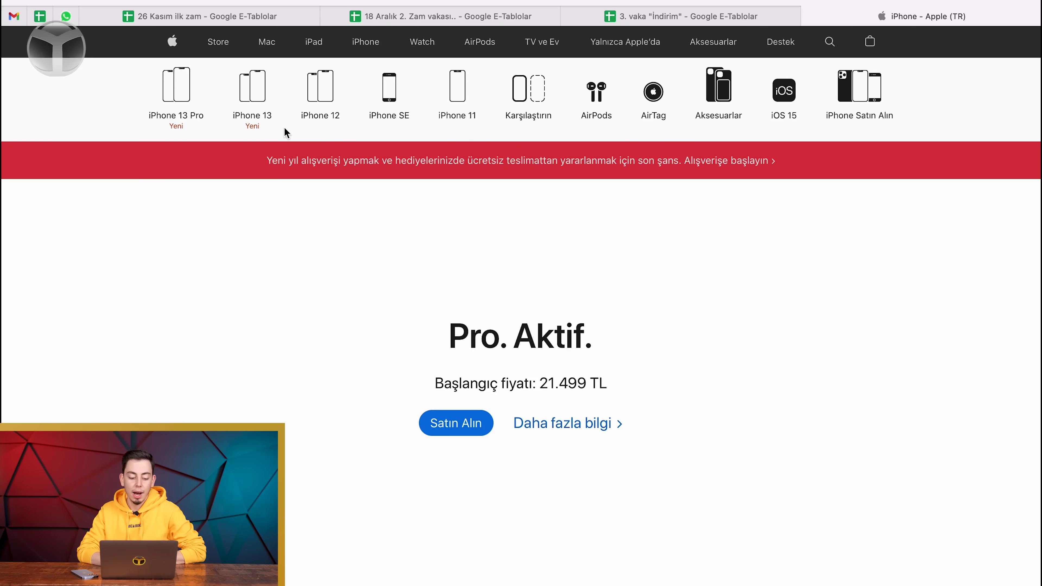
click(254, 120)
scroll(207, 138, left, 5)
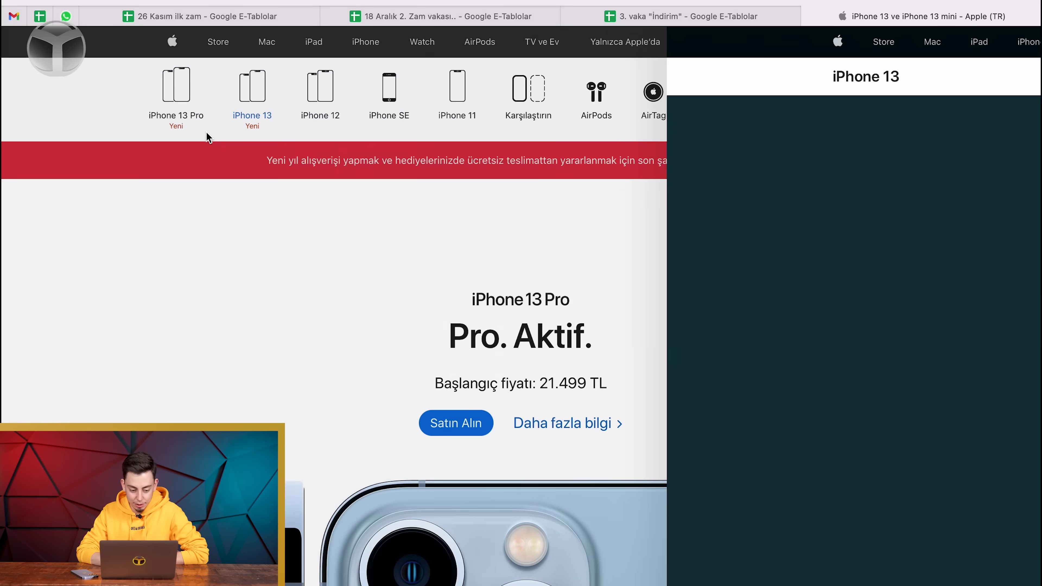
click(180, 112)
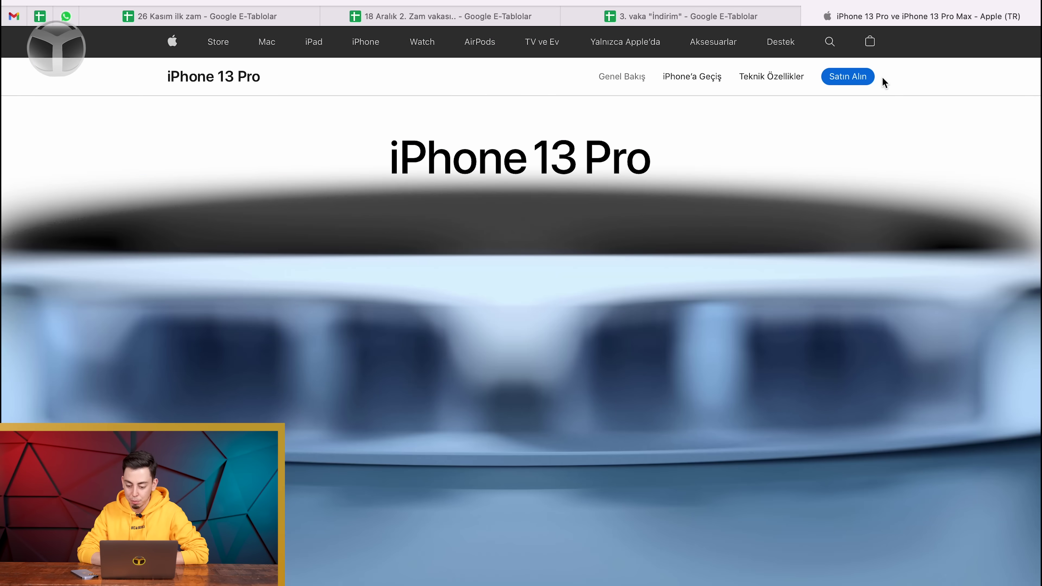
click(867, 77)
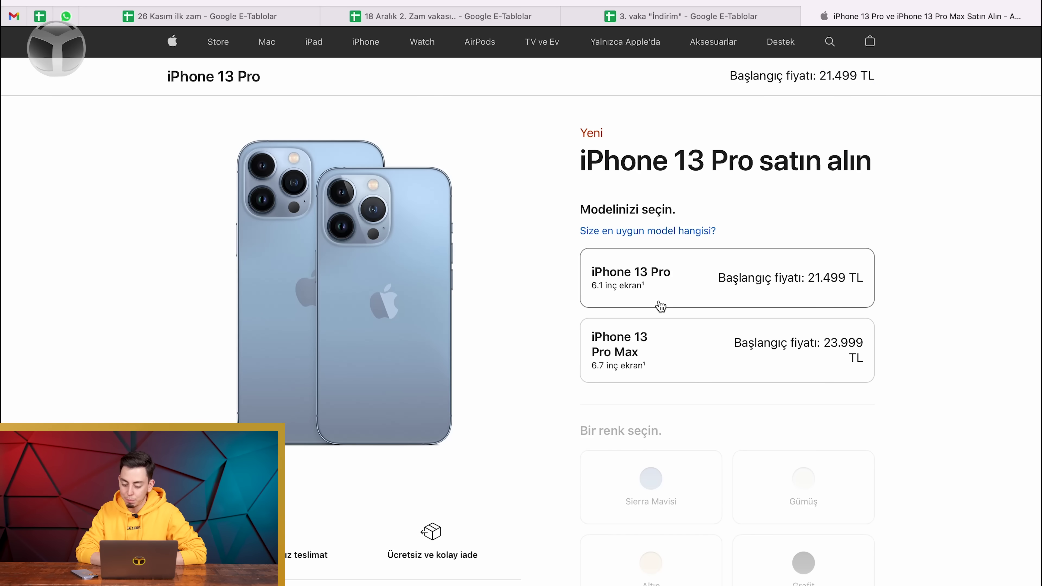
scroll(661, 306, down, 2)
click(679, 226)
scroll(698, 218, down, 3)
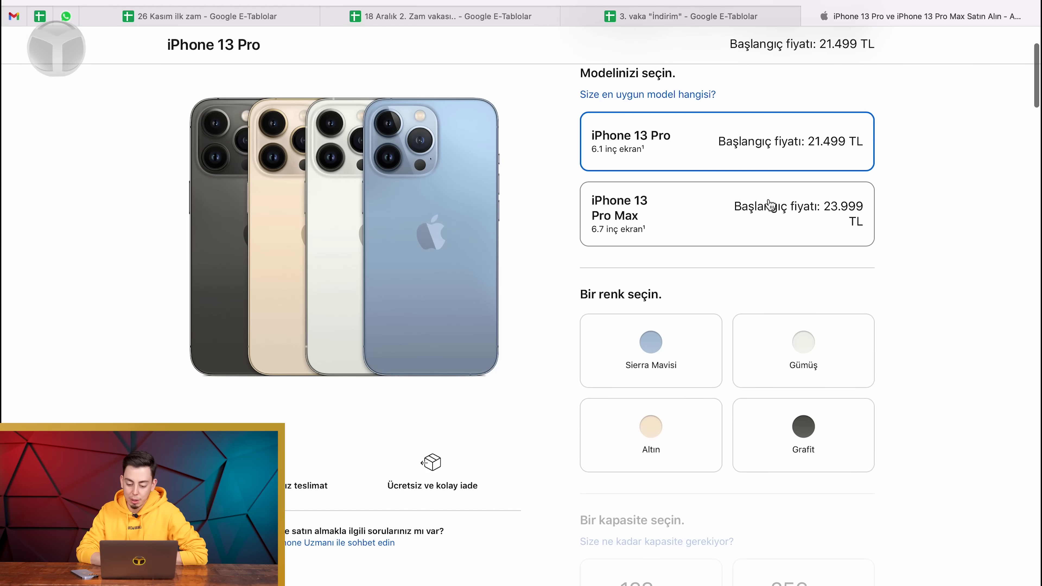
Enter 21500 as the iPhone 13 Pro's new price in cell C4 of the 3. vaka "İndirim" spreadsheet.
click(658, 19)
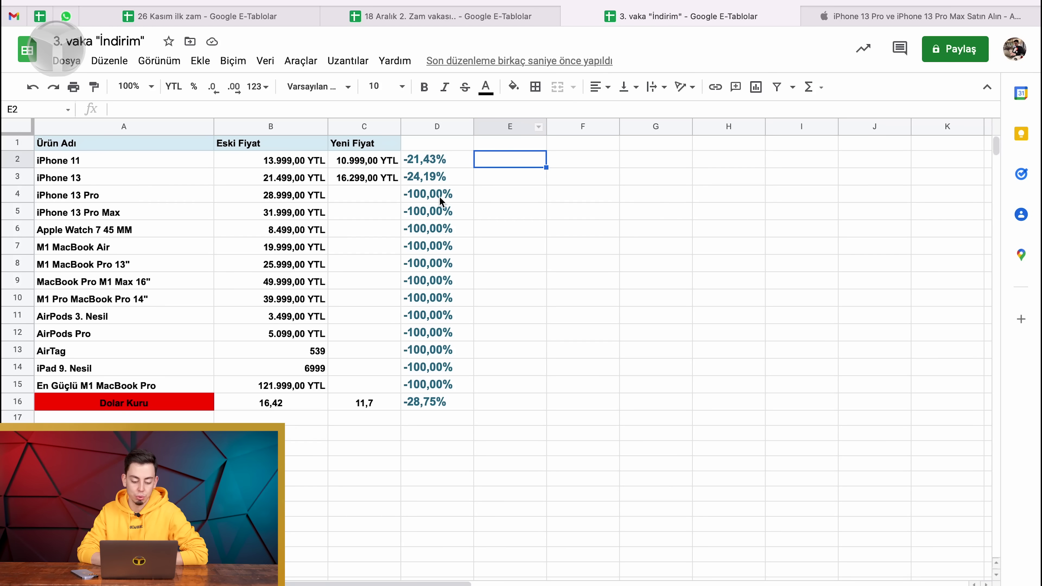
click(380, 194)
text(215000)
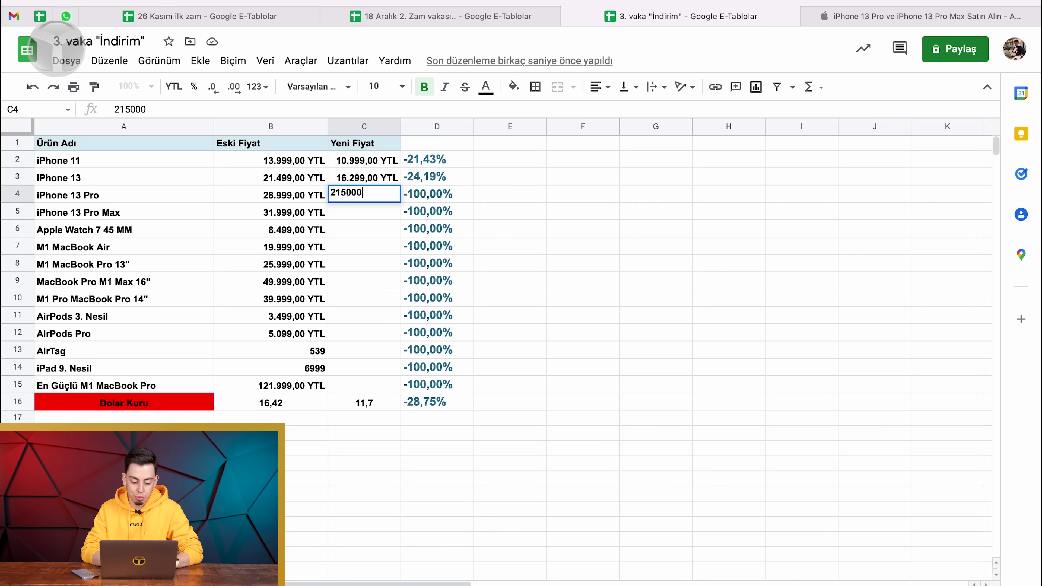
key(BackSpace)
click(533, 196)
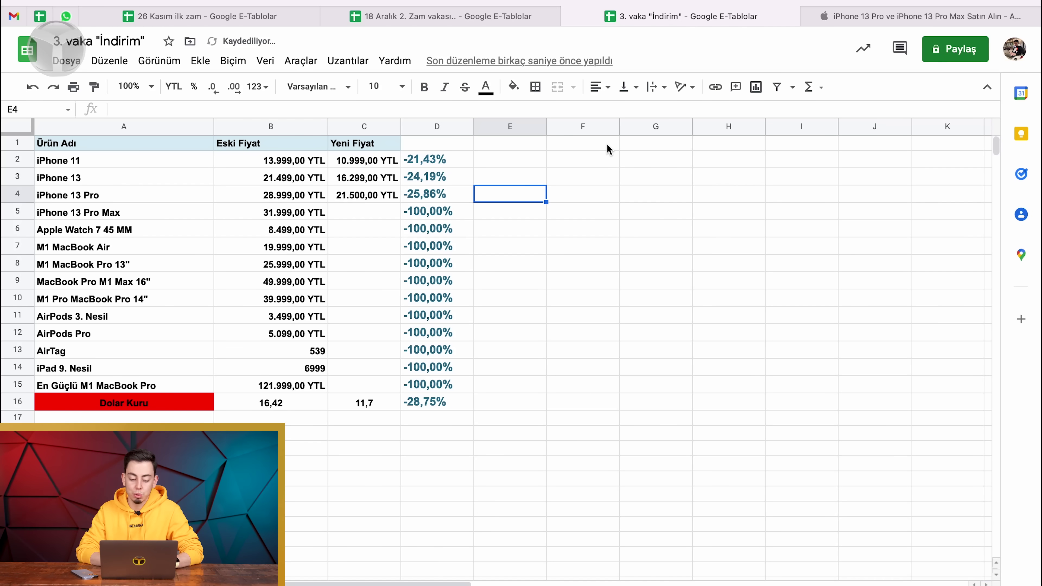
Select the iPhone 13 Pro Max on Apple's purchase page and enter 24000 as its new price in cell C5 of the spreadsheet.
click(886, 19)
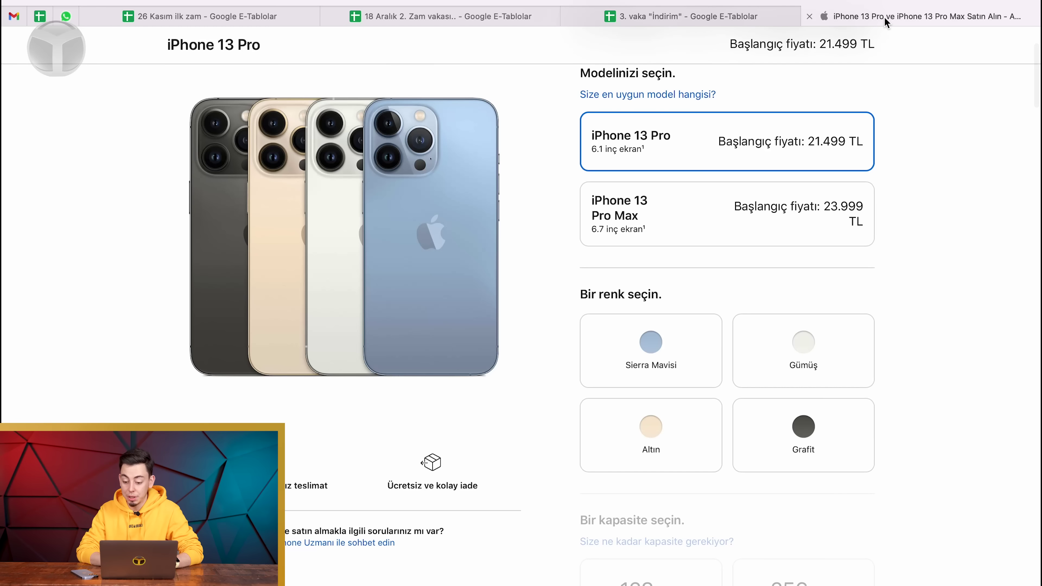
click(768, 205)
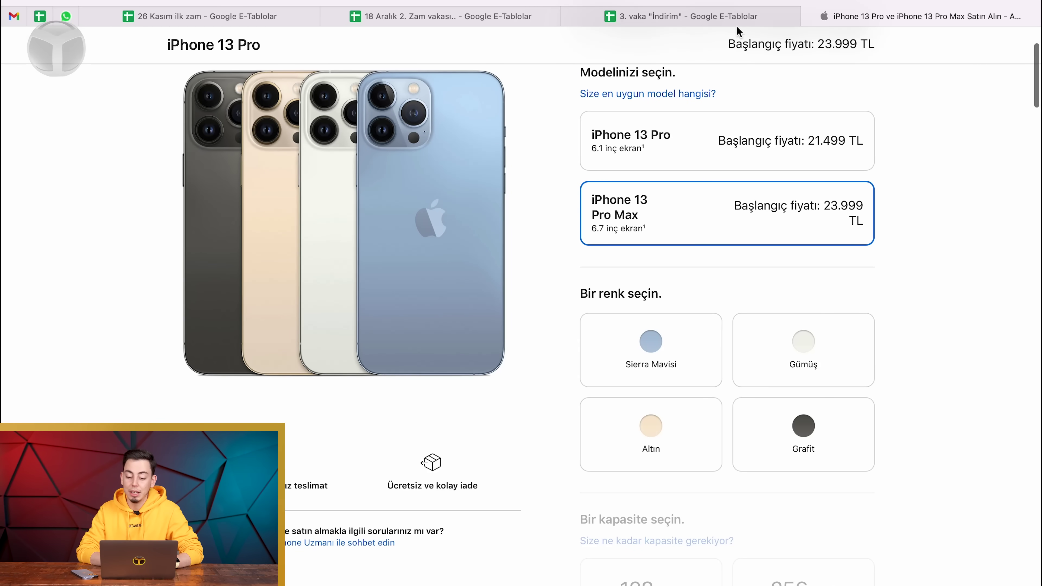
click(697, 19)
click(389, 205)
text(24000)
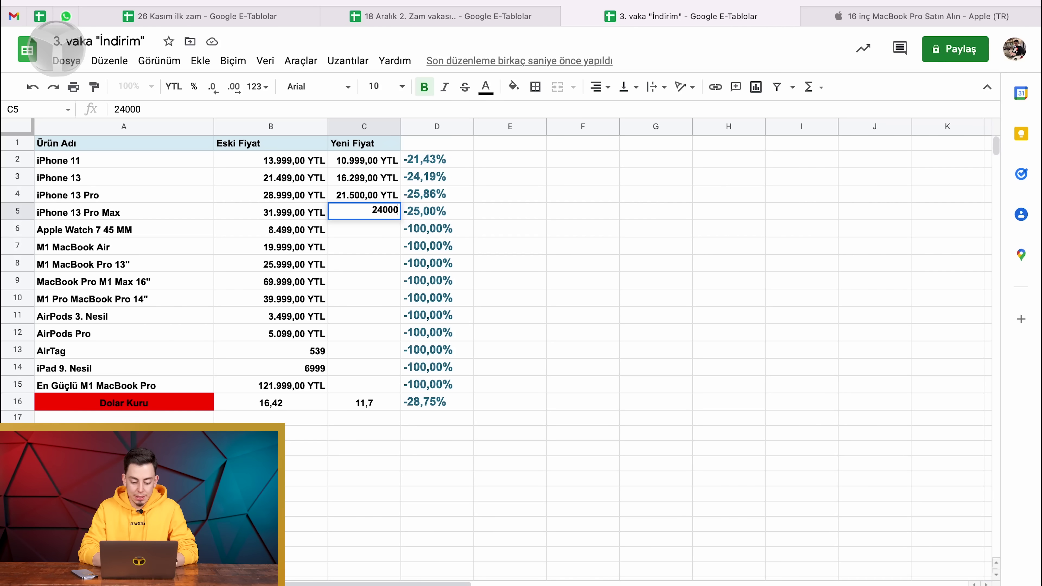
click(551, 212)
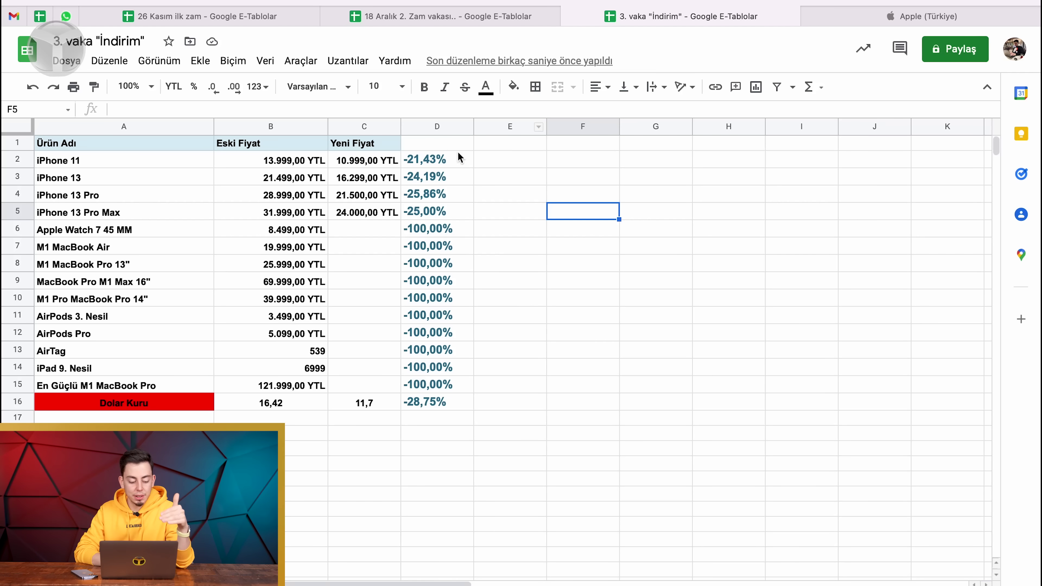
Open the Apple Watch Series 7 with the Yıldız Işığı aluminium case and Spor Kordon, and check the 45 mm model's price.
click(853, 27)
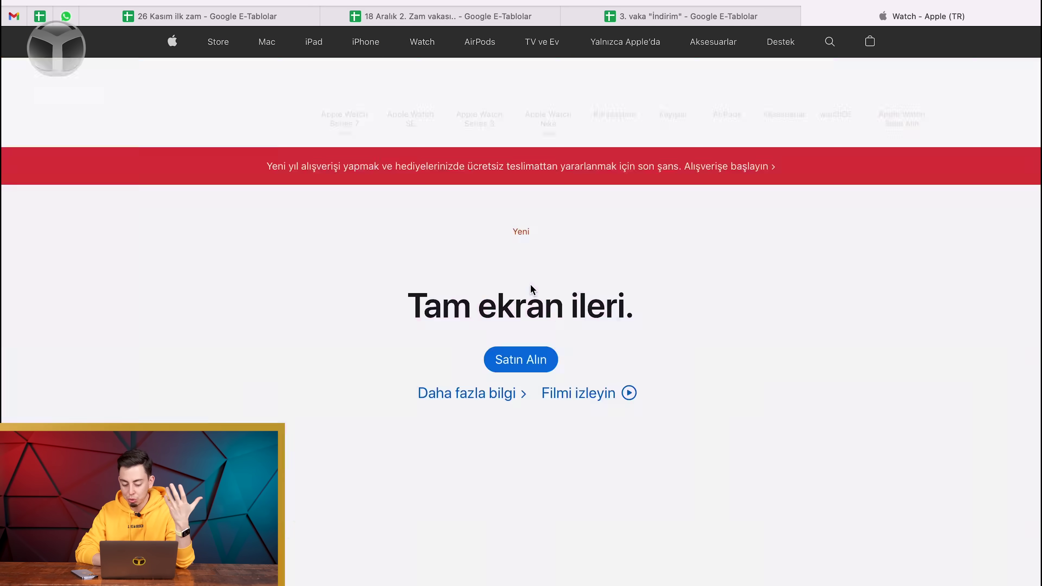
click(528, 394)
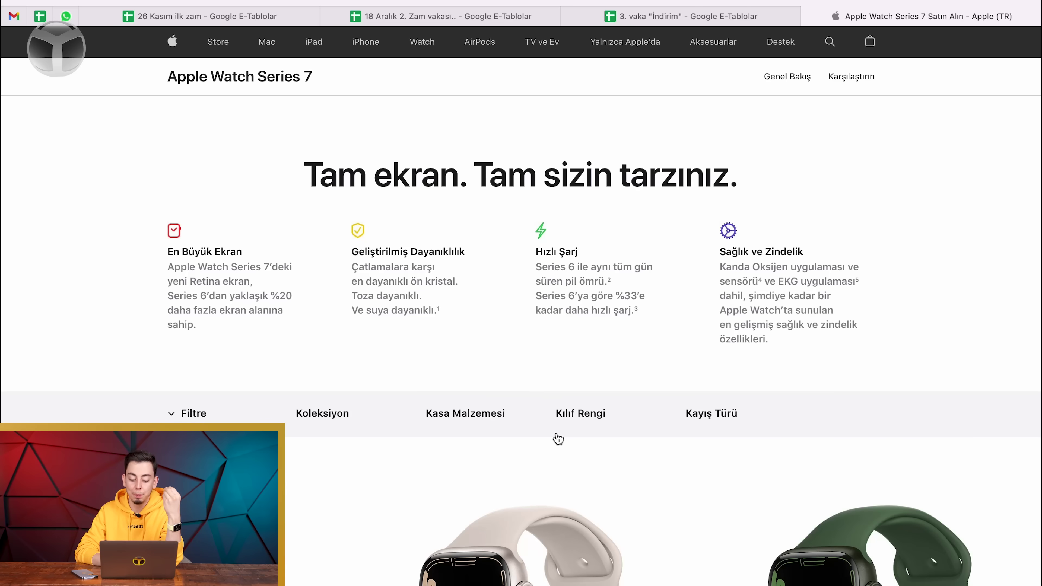
scroll(533, 411, down, 8)
click(514, 147)
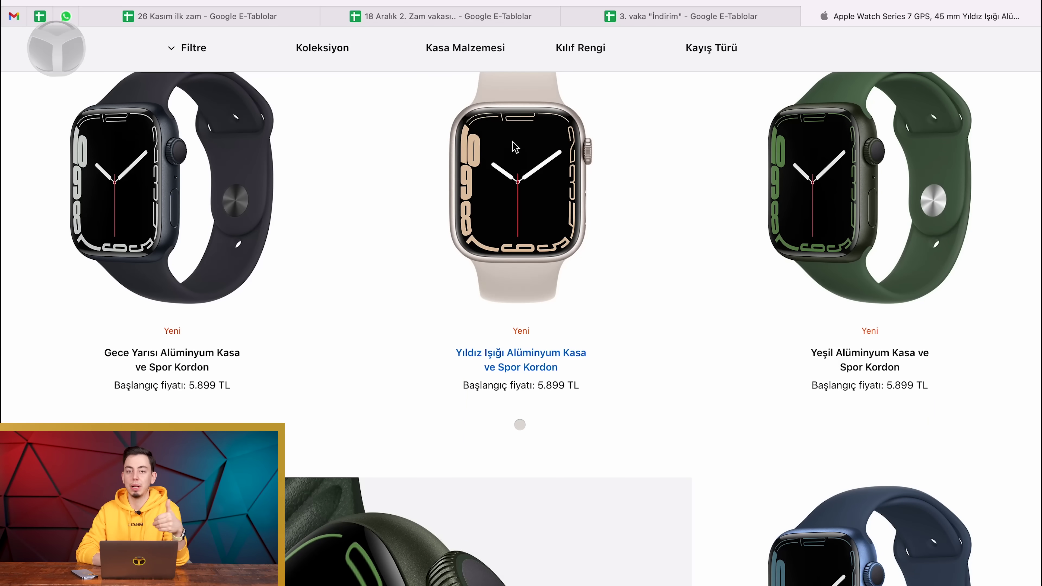
scroll(574, 227, down, 5)
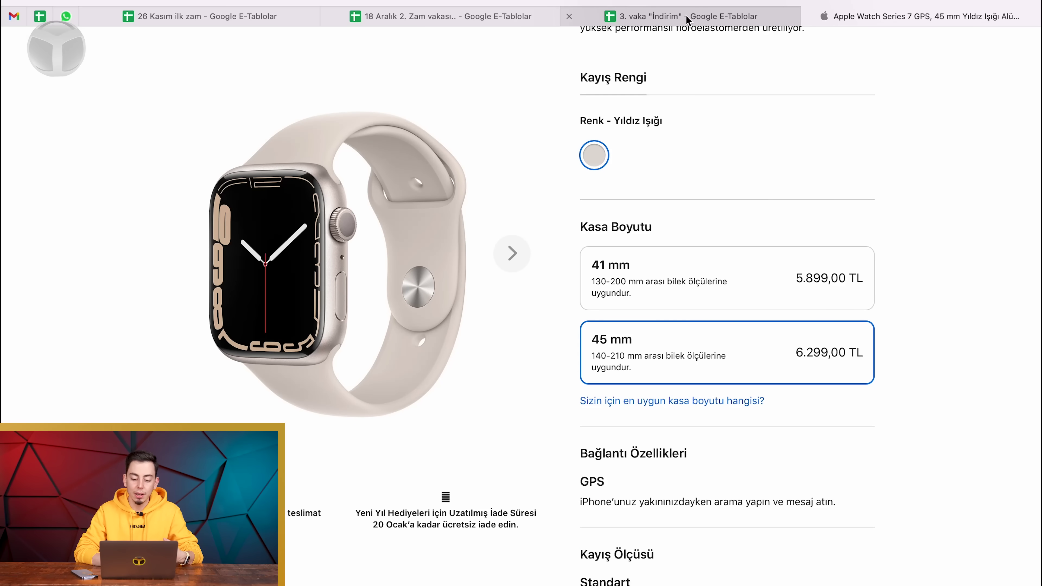
Enter 6299 as the Apple Watch 7 45 MM's new price in cell C6 of the 3. vaka "İndirim" spreadsheet.
click(632, 17)
click(377, 229)
text(6299)
click(566, 200)
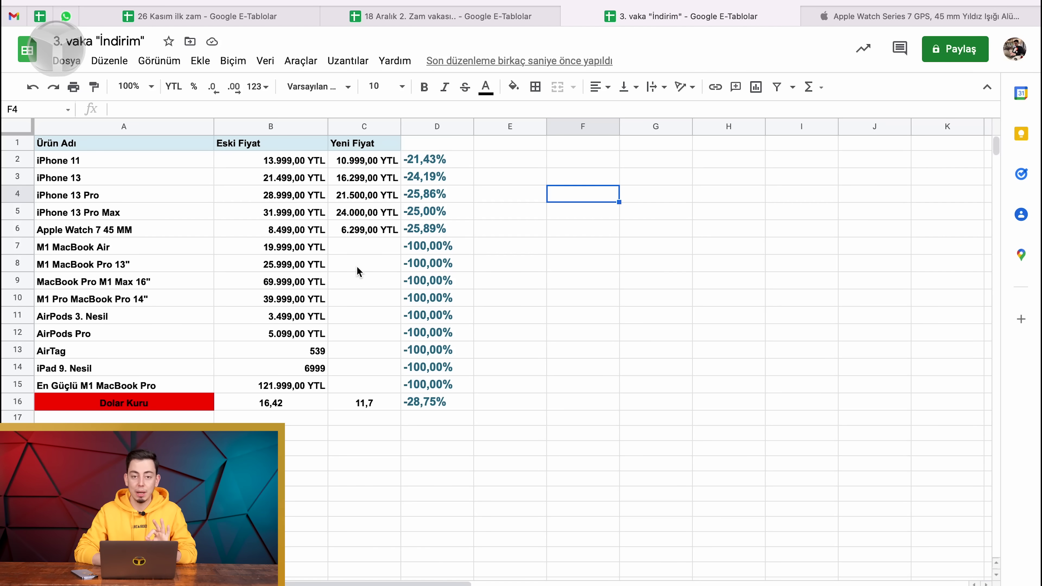
Open the 13-inch MacBook Air purchase page on Apple's Turkish site and check the price of the 256 GB M1 model.
click(832, 24)
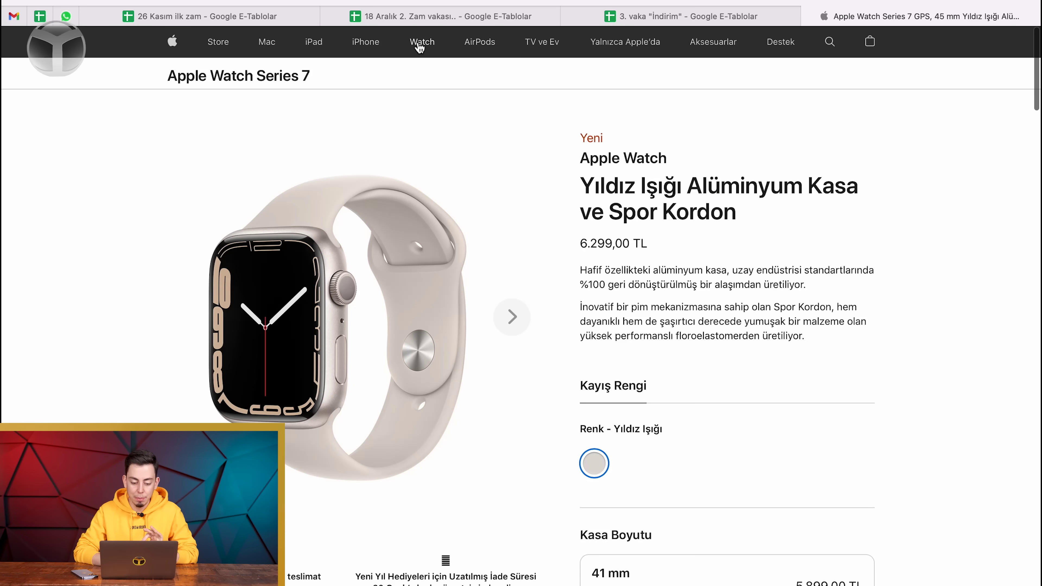
click(269, 44)
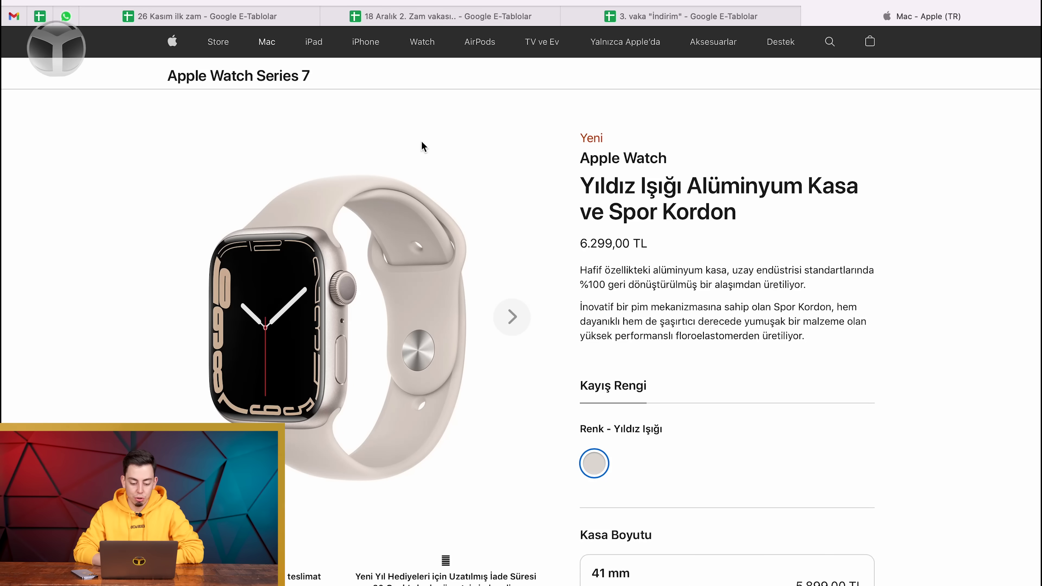
click(174, 94)
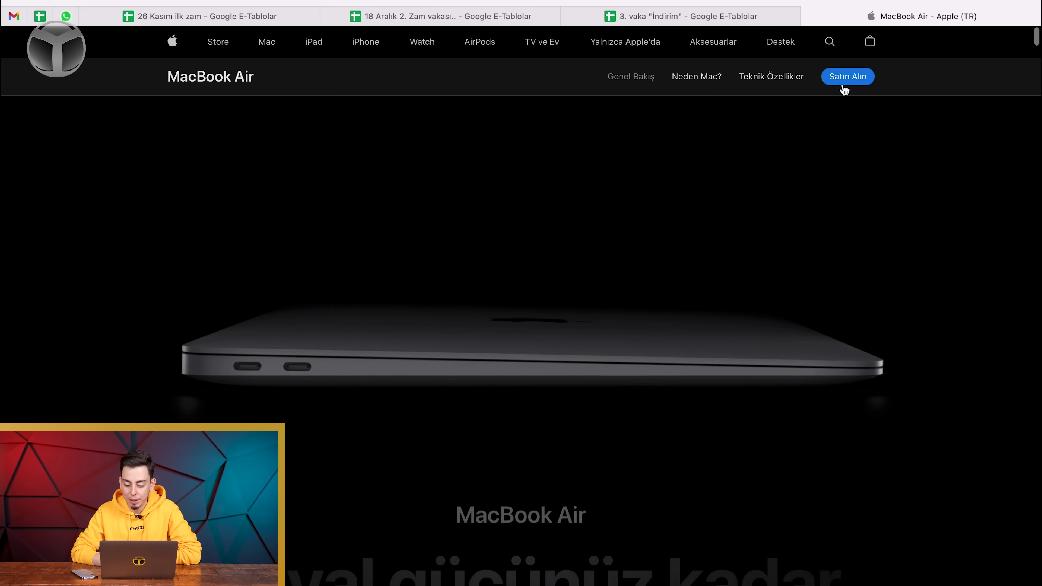
click(844, 80)
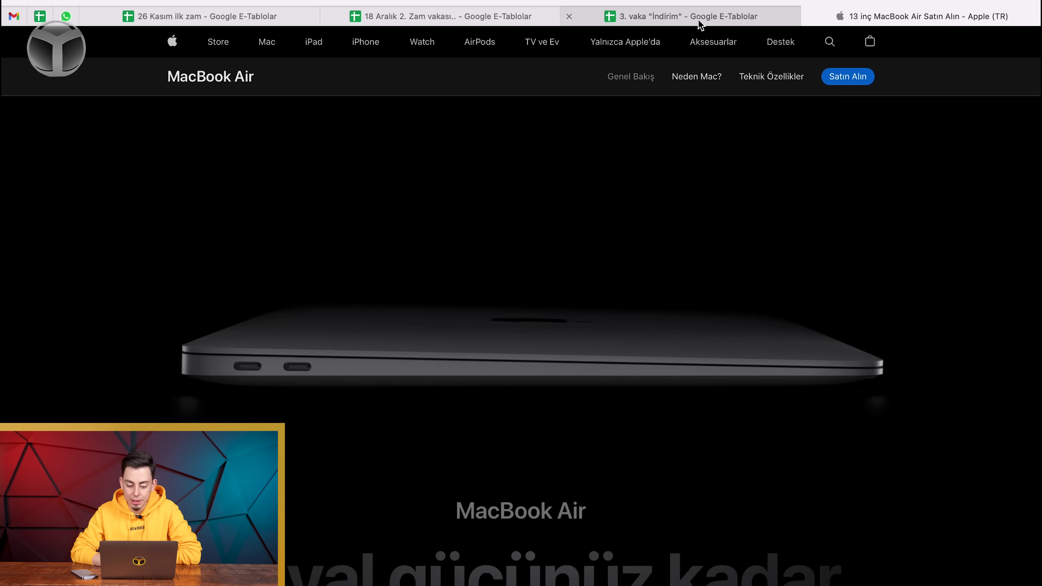
mouse_move(700, 25)
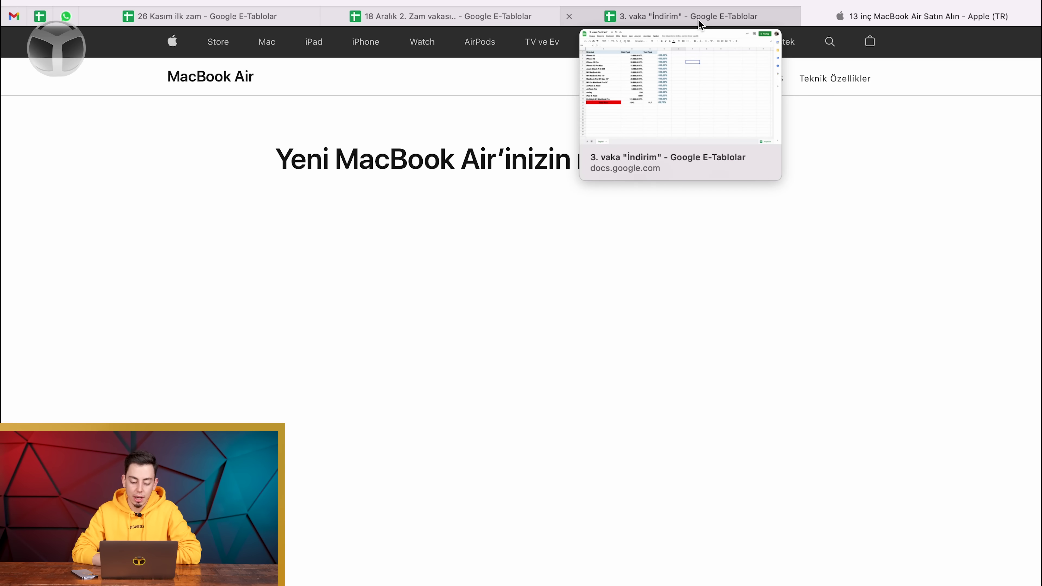
scroll(673, 164, down, 15)
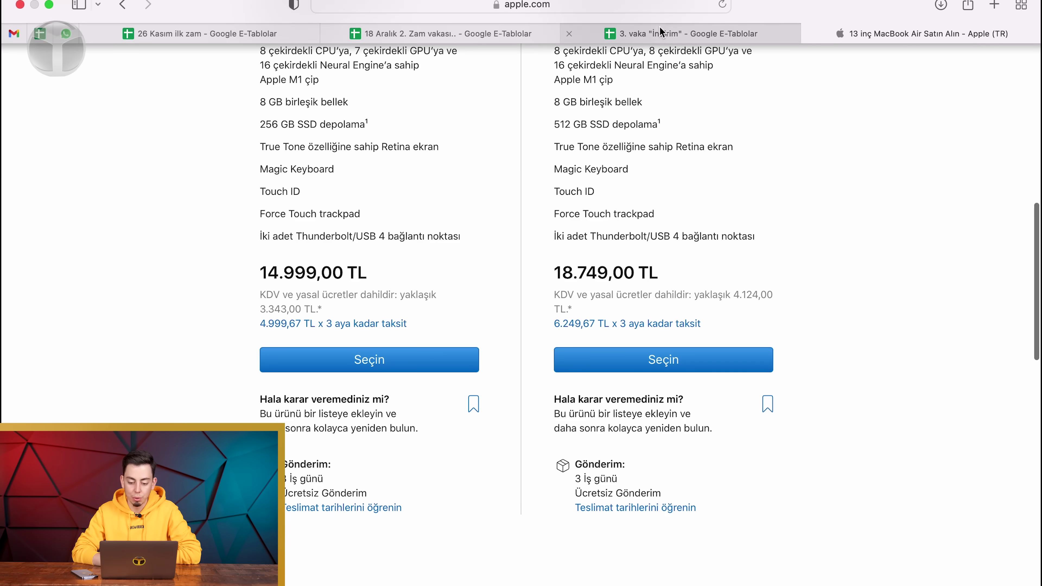
Enter 14999 as the M1 MacBook Air's new price in cell C7 of the 3. vaka "İndirim" spreadsheet.
click(682, 32)
click(384, 248)
text(14999)
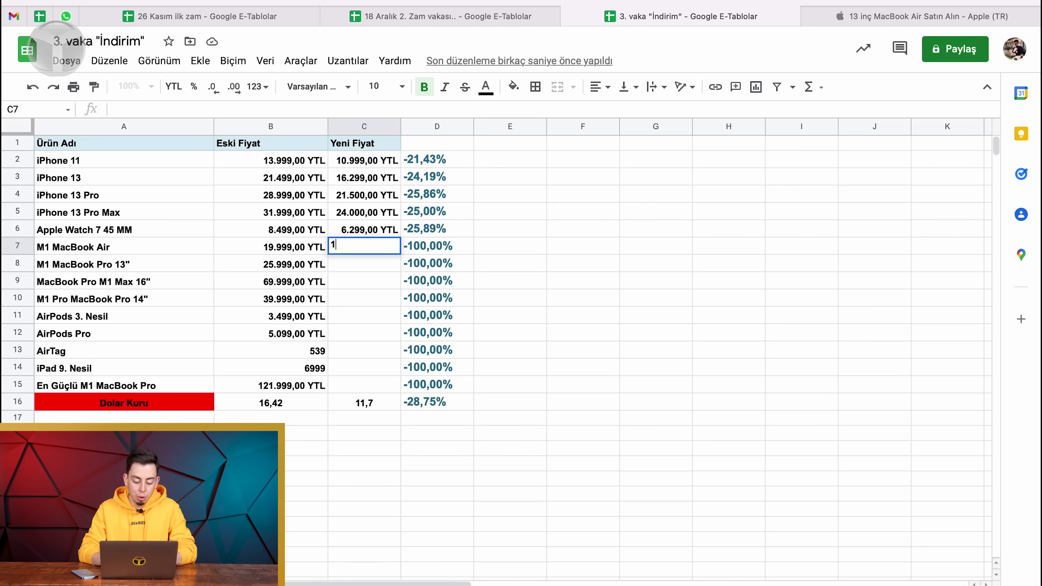
click(488, 238)
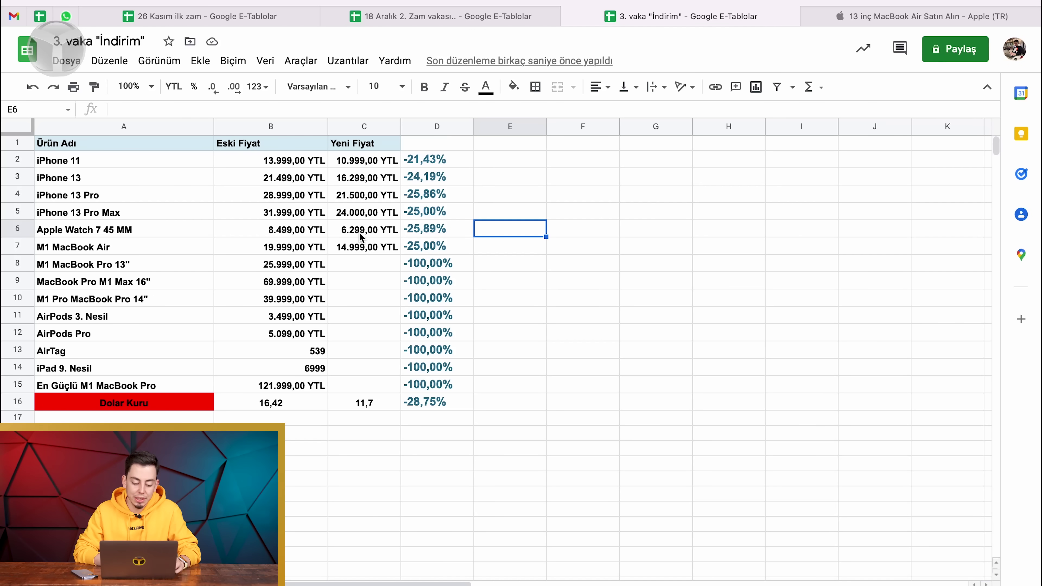
click(346, 247)
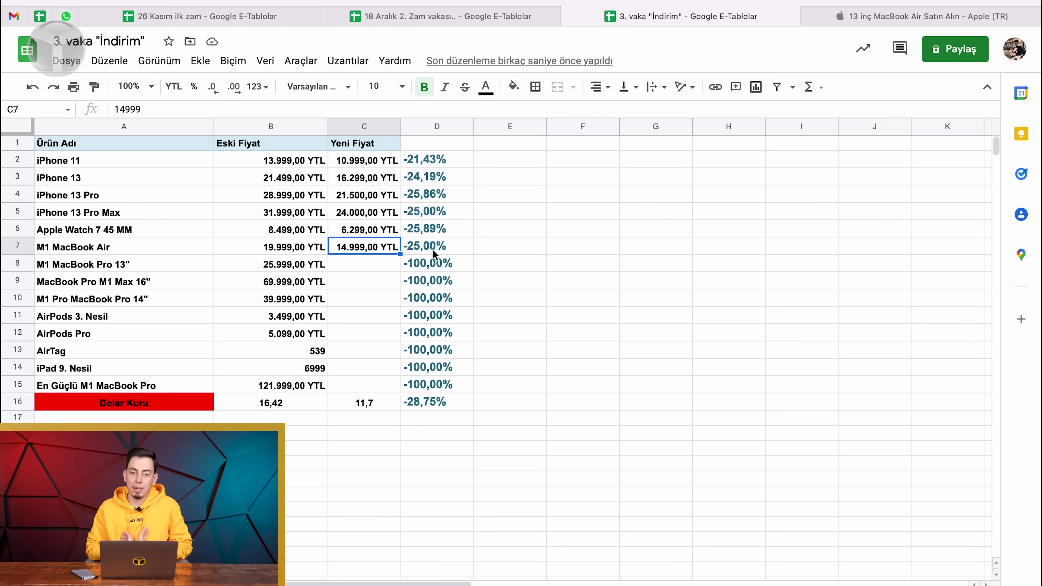
Open the MacBook Pro overview page on Apple's Turkish site and check the 13-inch model's starting price.
click(483, 247)
click(396, 265)
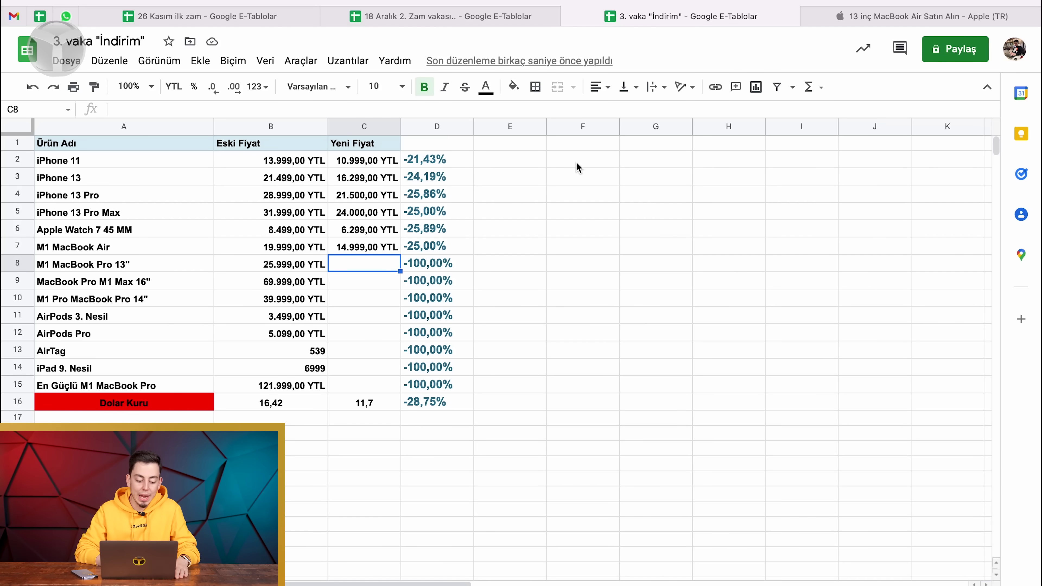
click(849, 17)
scroll(595, 96, up, 10)
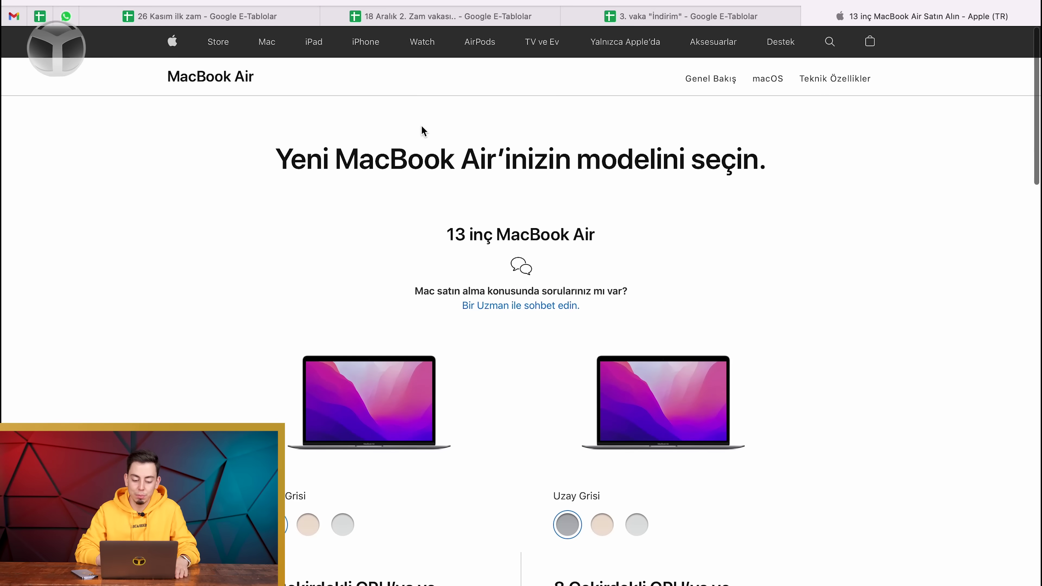
click(272, 46)
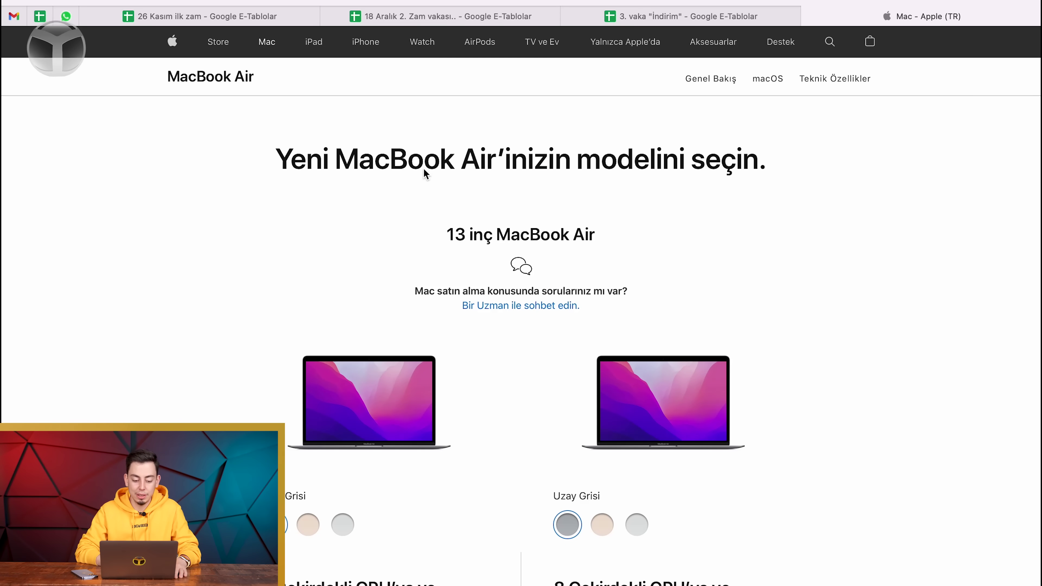
click(275, 114)
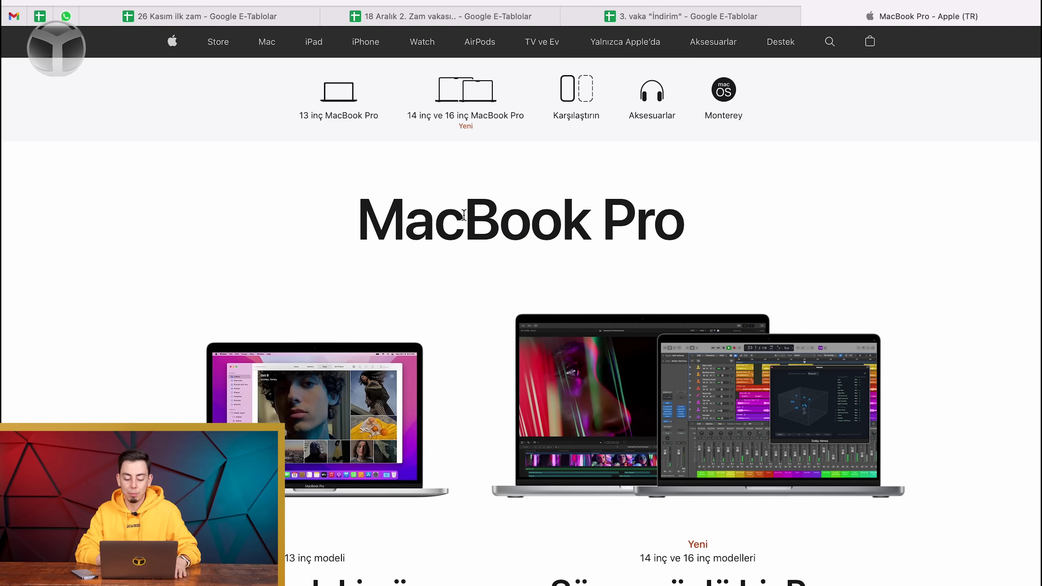
scroll(464, 215, down, 10)
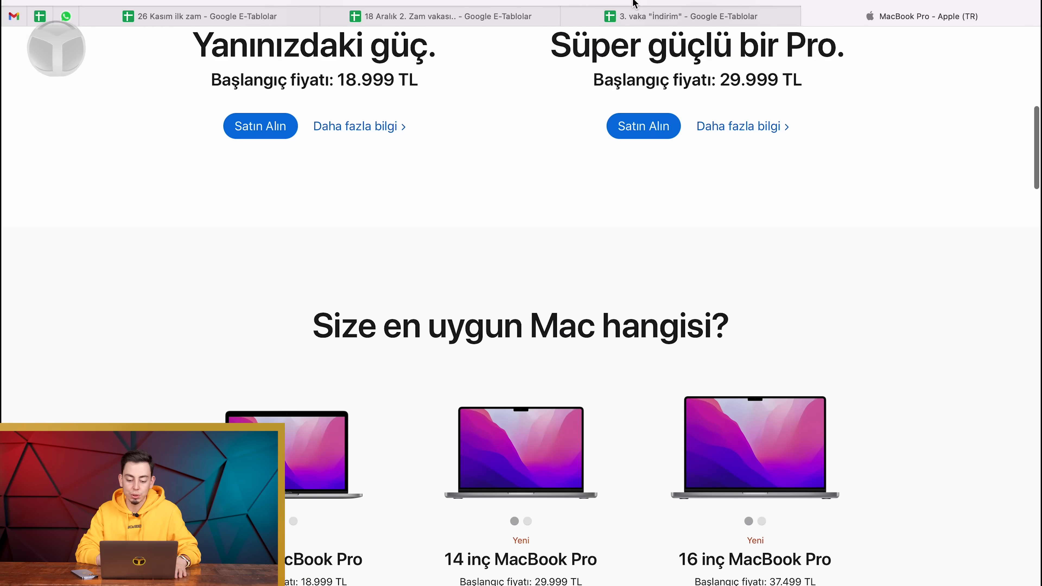
Enter 18999 as the M1 MacBook Pro 13"'s new price in cell C8 of the 3. vaka "İndirim" spreadsheet.
click(634, 15)
text(1)
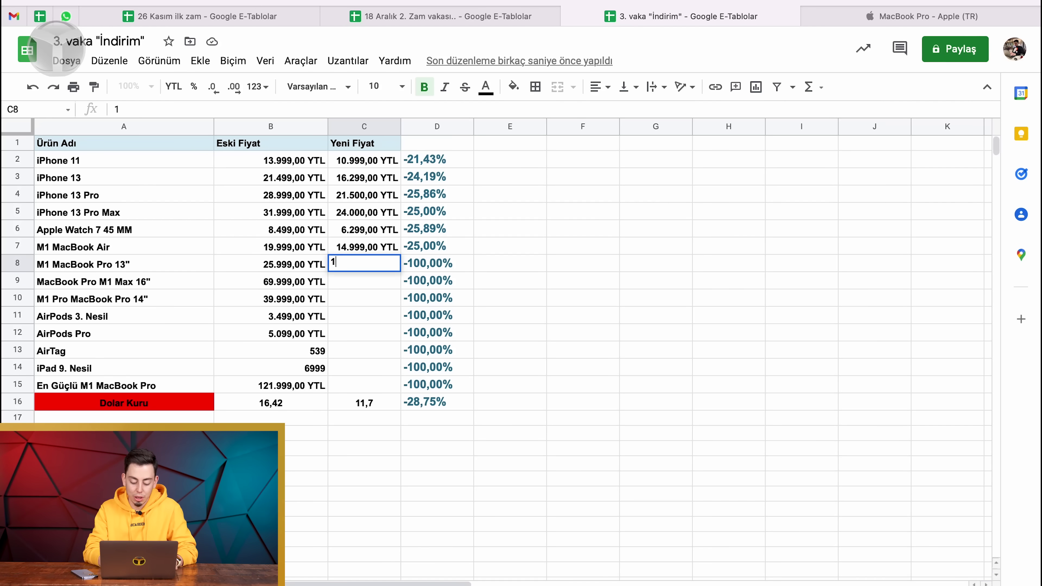
text(8999)
click(488, 228)
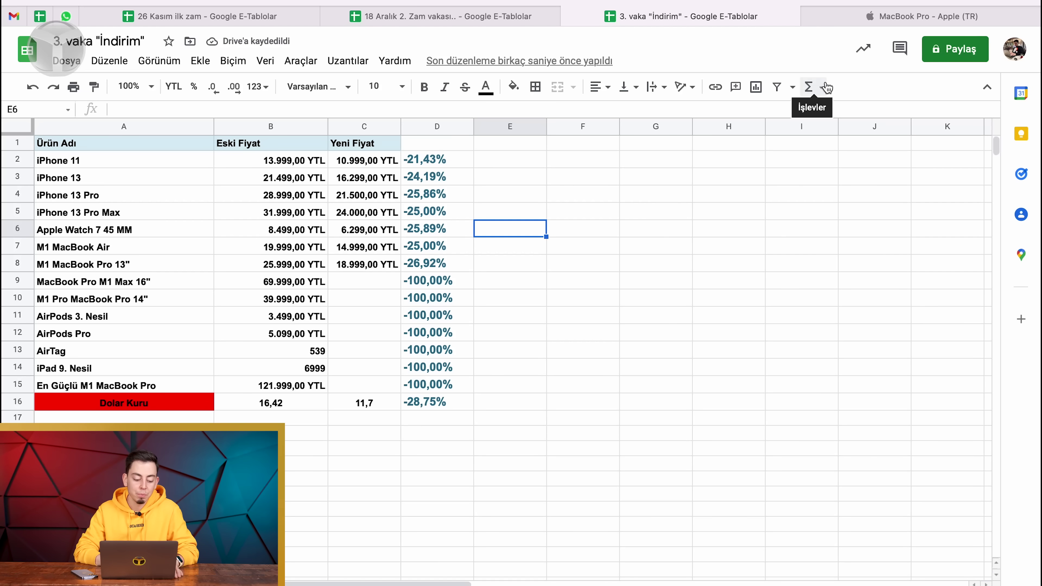
Open the MacBook Pro purchase page on Apple's Turkish site, show the 16-inch models and check the M1 Max price.
click(920, 21)
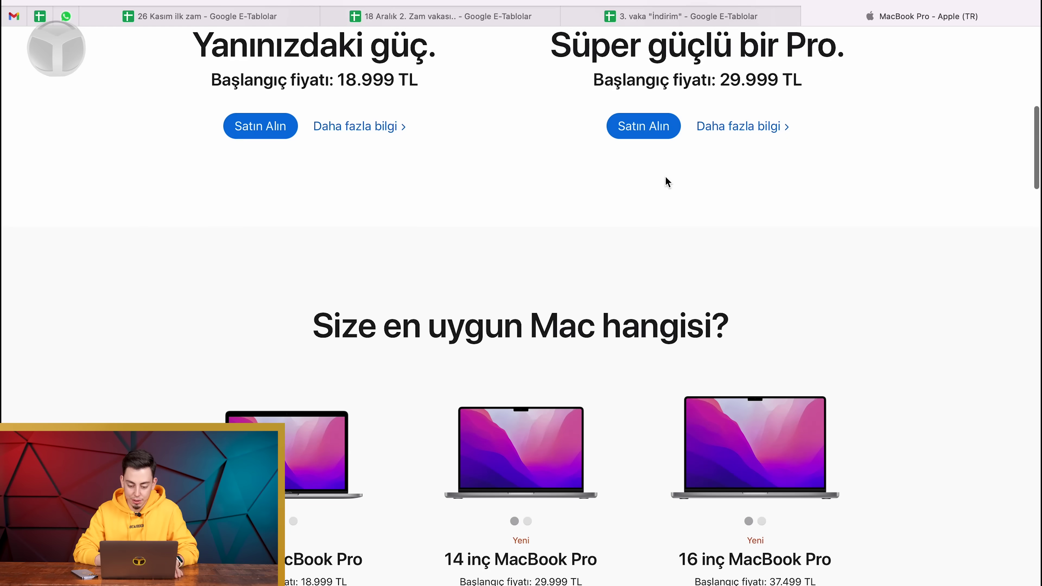
scroll(665, 179, up, 2)
scroll(665, 176, up, 10)
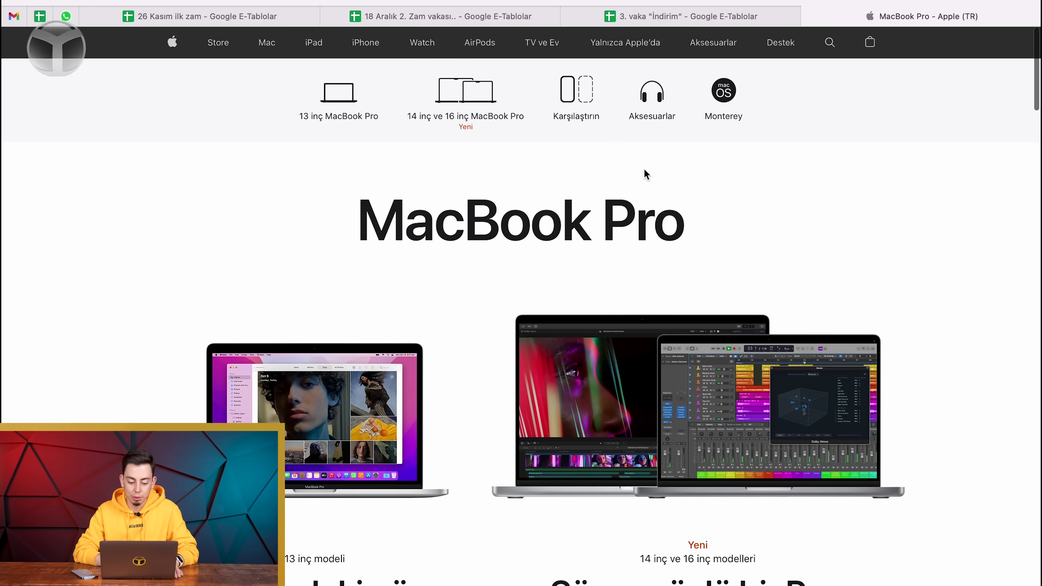
click(474, 117)
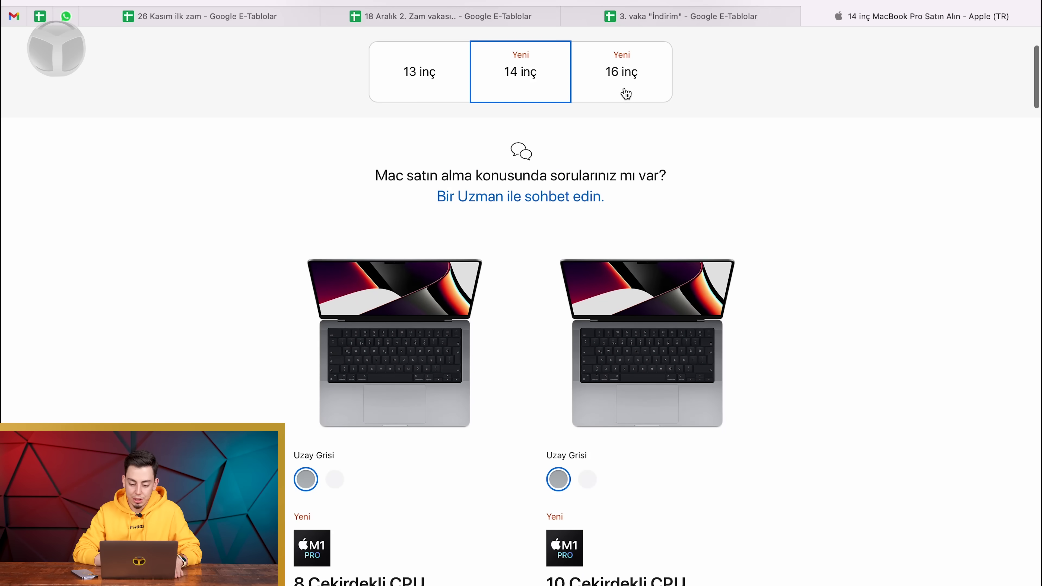
click(626, 94)
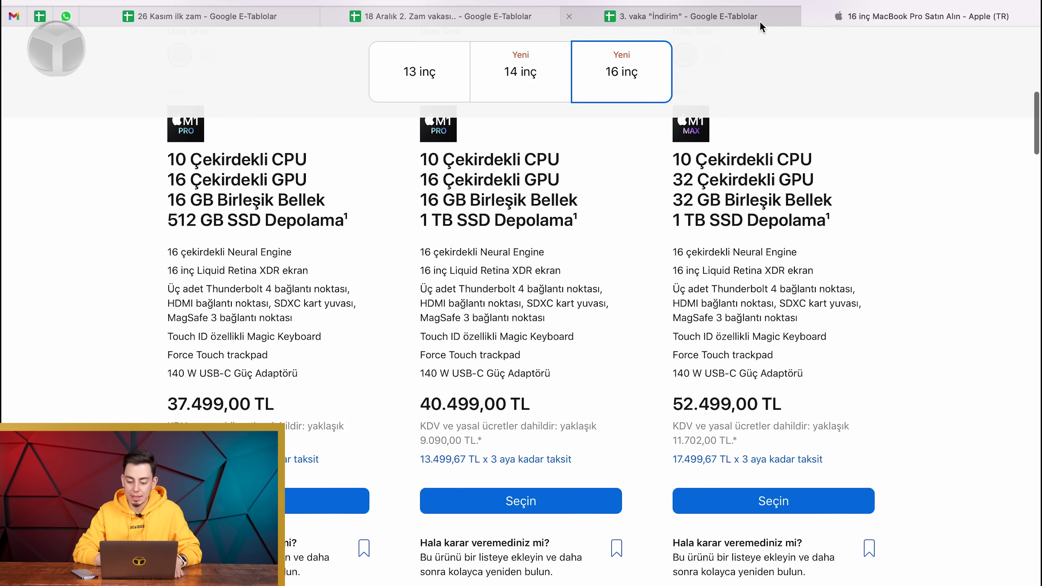
Enter 52499 as the MacBook Pro M1 Max 16"'s new price in cell C9 of the 3. vaka "İndirim" spreadsheet.
click(763, 24)
click(371, 287)
text(5299)
key(BackSpace)
key(BackSpace)
text(4.999)
click(545, 249)
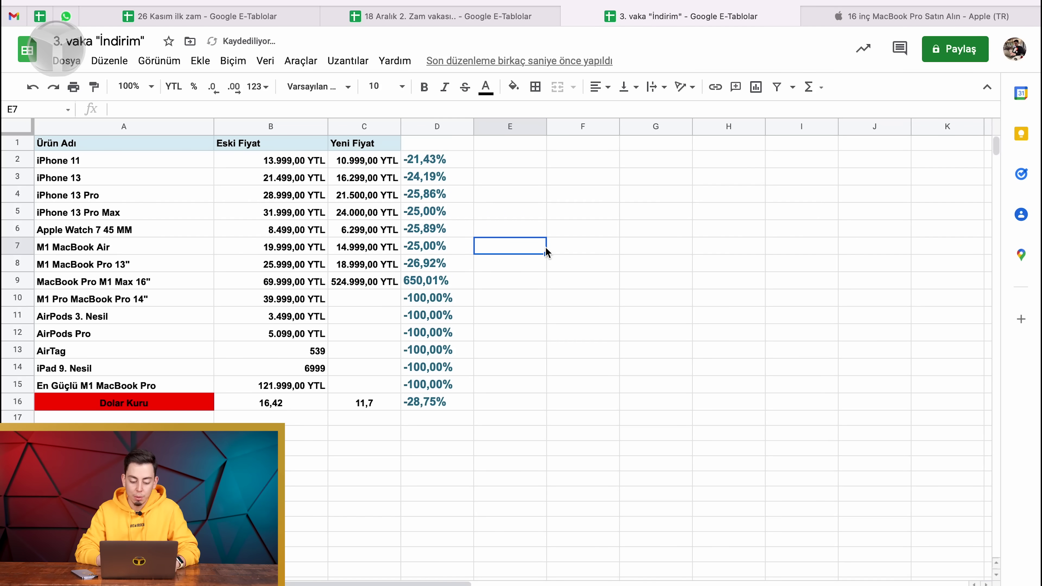
double_click(372, 283)
key(BackSpace)
click(576, 202)
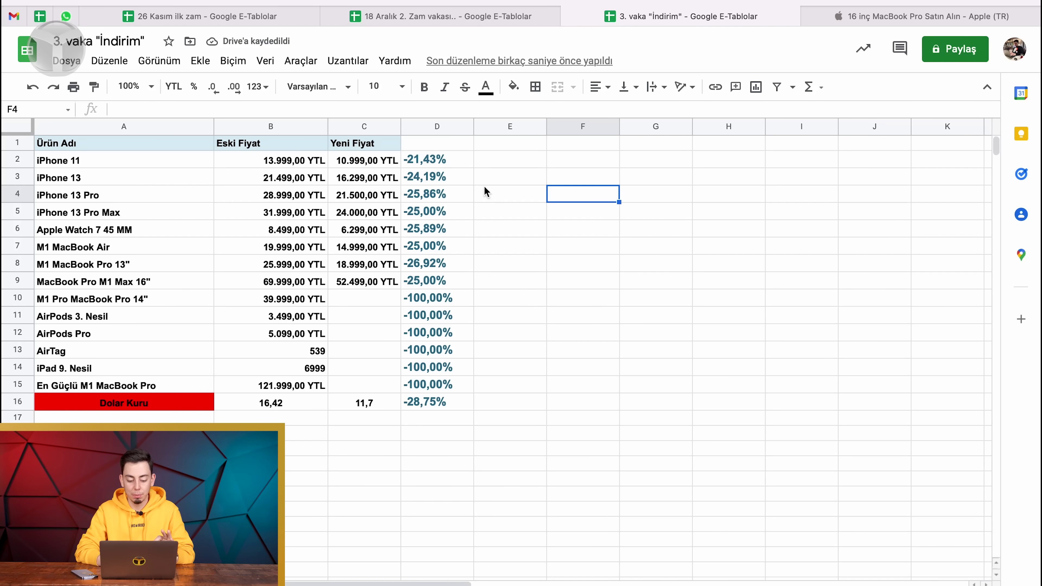
Review the price increase percentages in the 26 Kasım ilk zam and 18 Aralık 2. Zam vakası spreadsheets, then return to 3. vaka "İndirim".
click(273, 15)
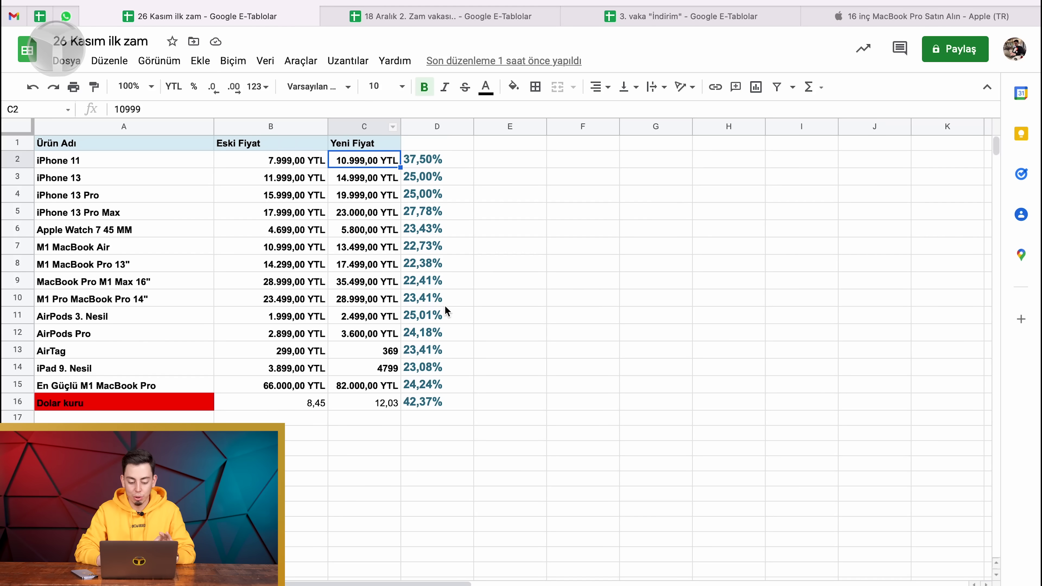
click(518, 16)
drag(465, 160, 461, 287)
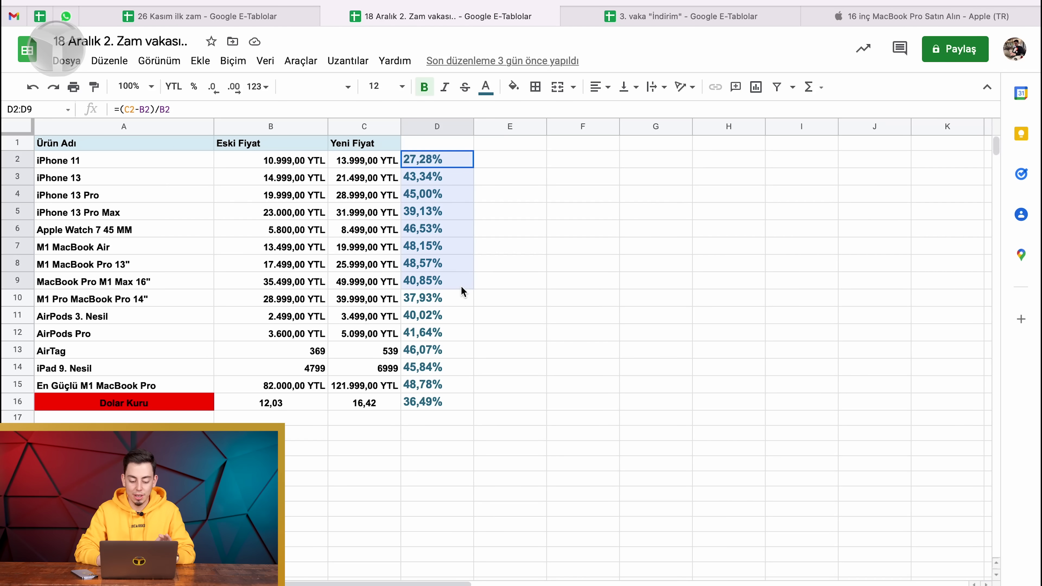
click(765, 21)
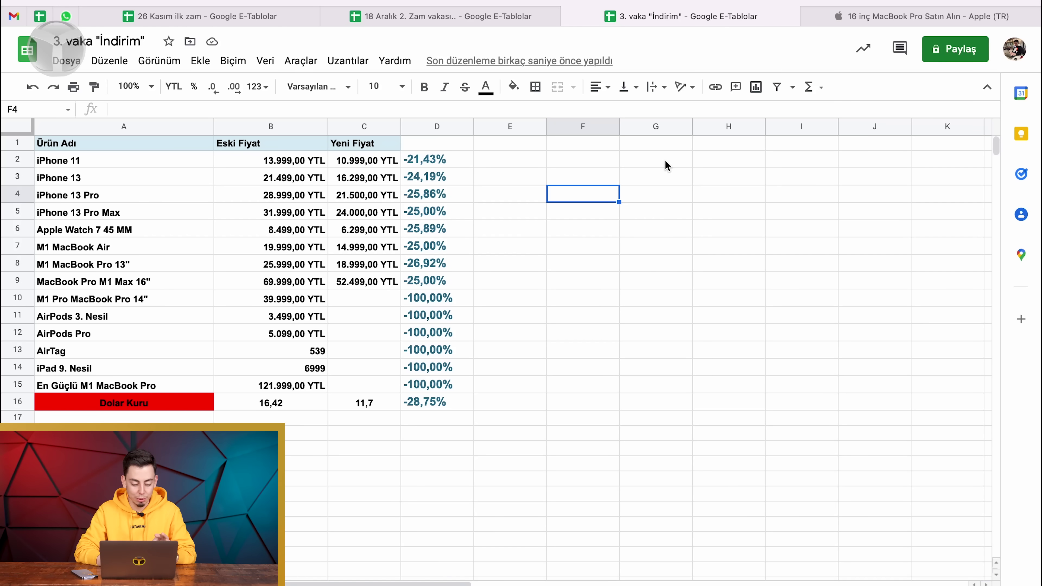
click(869, 21)
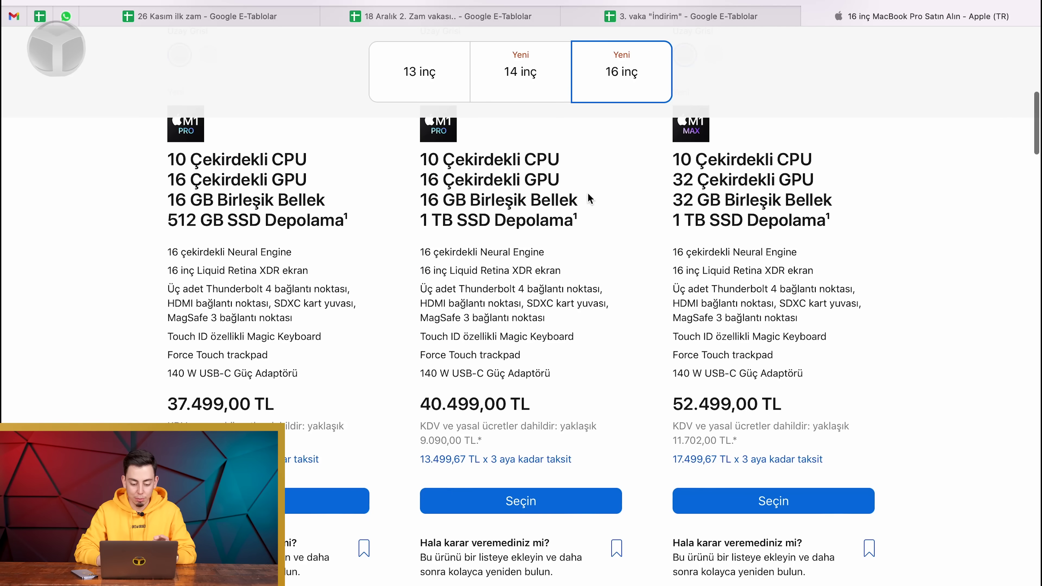
click(526, 95)
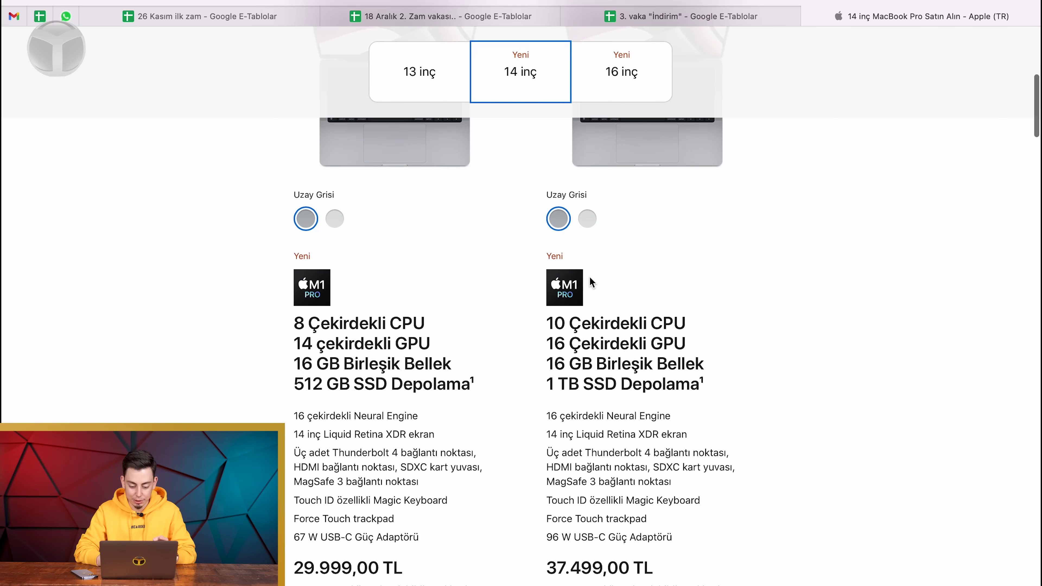
scroll(591, 282, down, 3)
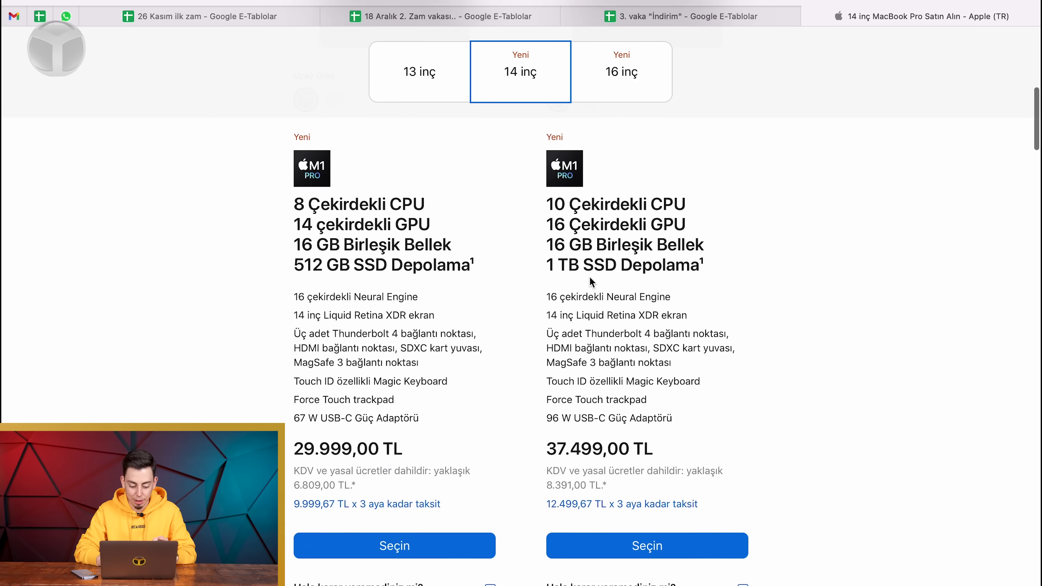
Enter 29999 as the M1 Pro MacBook Pro 14"'s new price in cell C10 of the 3. vaka "İndirim" spreadsheet.
click(675, 10)
click(369, 299)
text(29999)
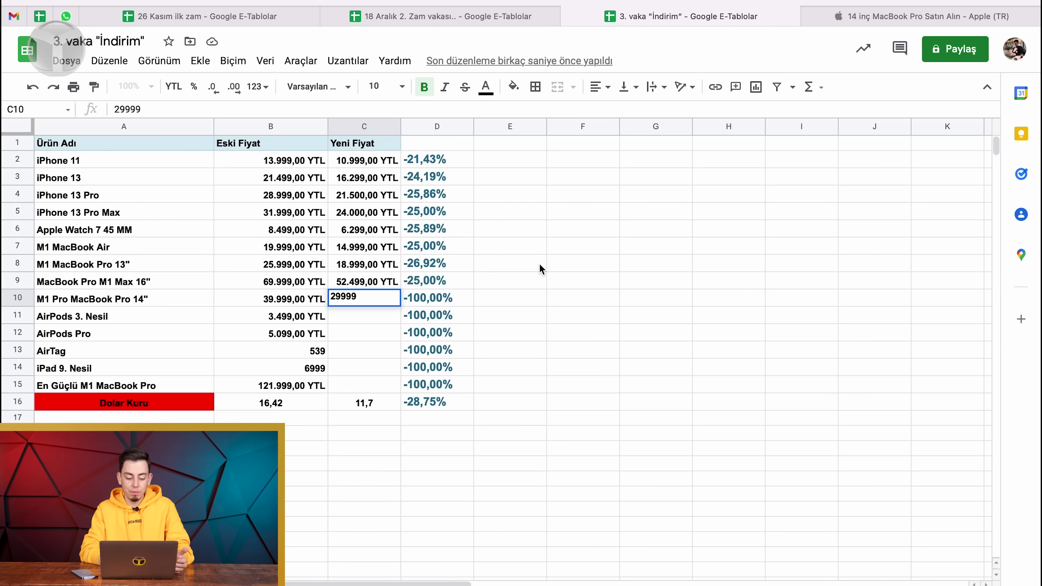
click(541, 264)
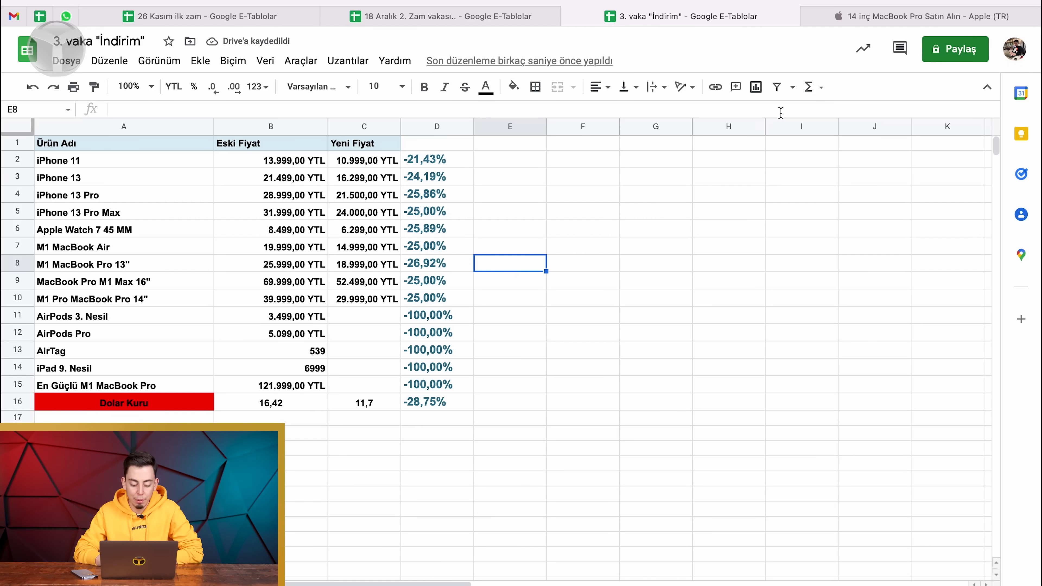
Open the AirPods page on Apple's Turkish site and check the price of the 3. nesil model.
click(886, 17)
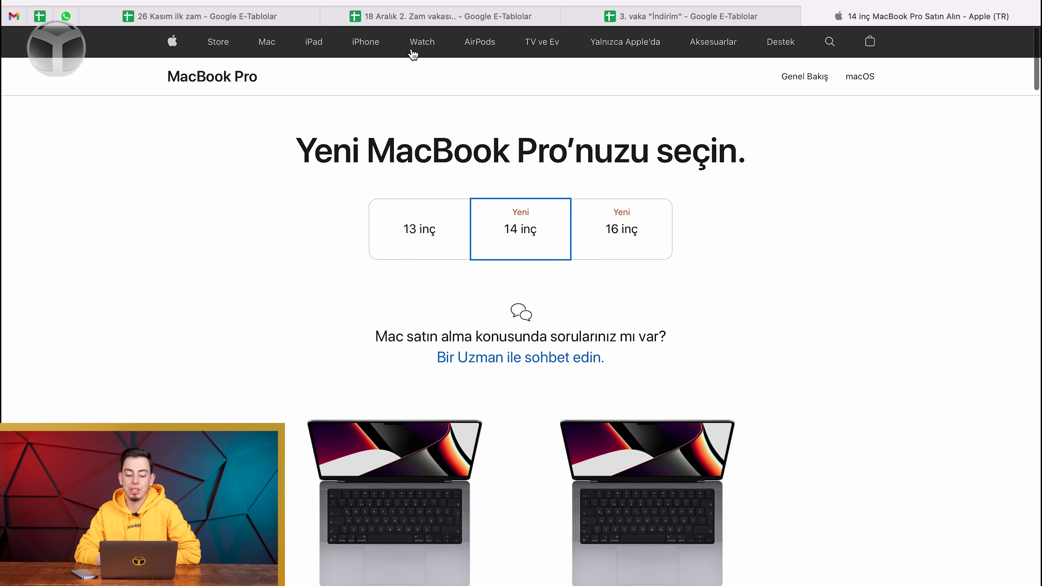
click(480, 44)
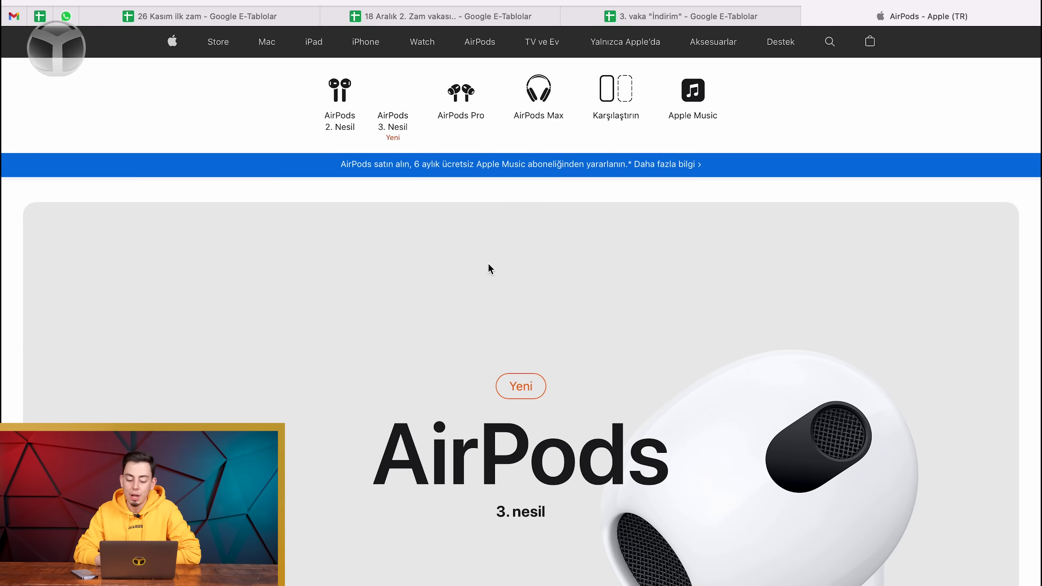
scroll(552, 273, down, 5)
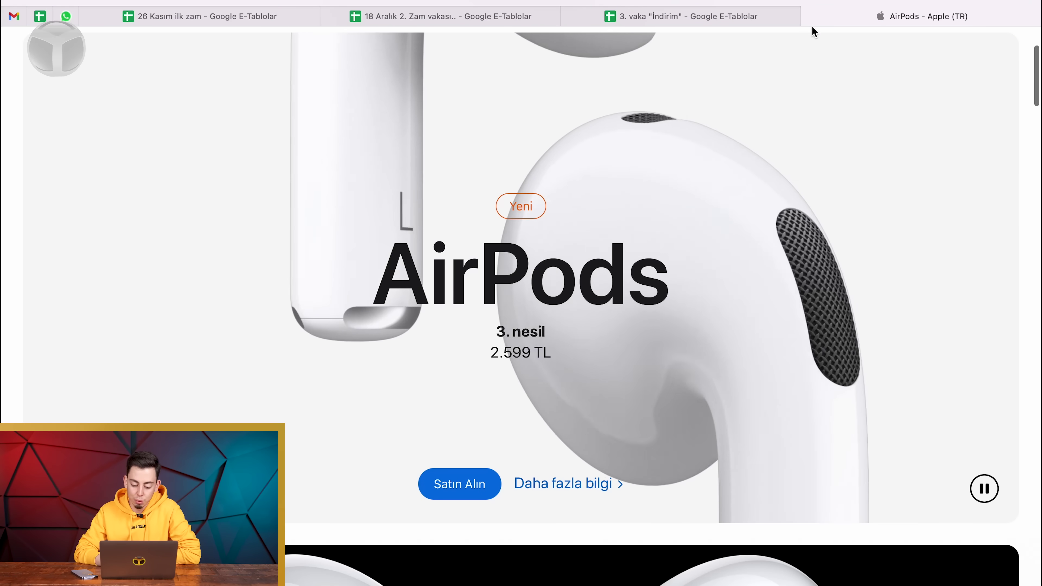
Enter 2599 as the AirPods 3. Nesil's new price in cell C11 of the 3. vaka "İndirim" spreadsheet.
click(755, 14)
click(361, 310)
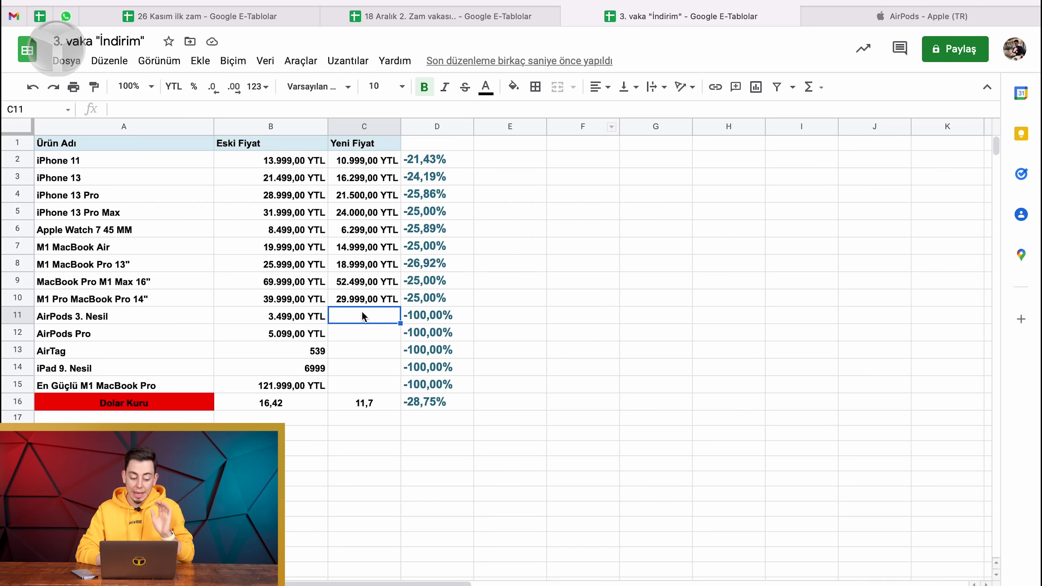
text(2599)
click(576, 290)
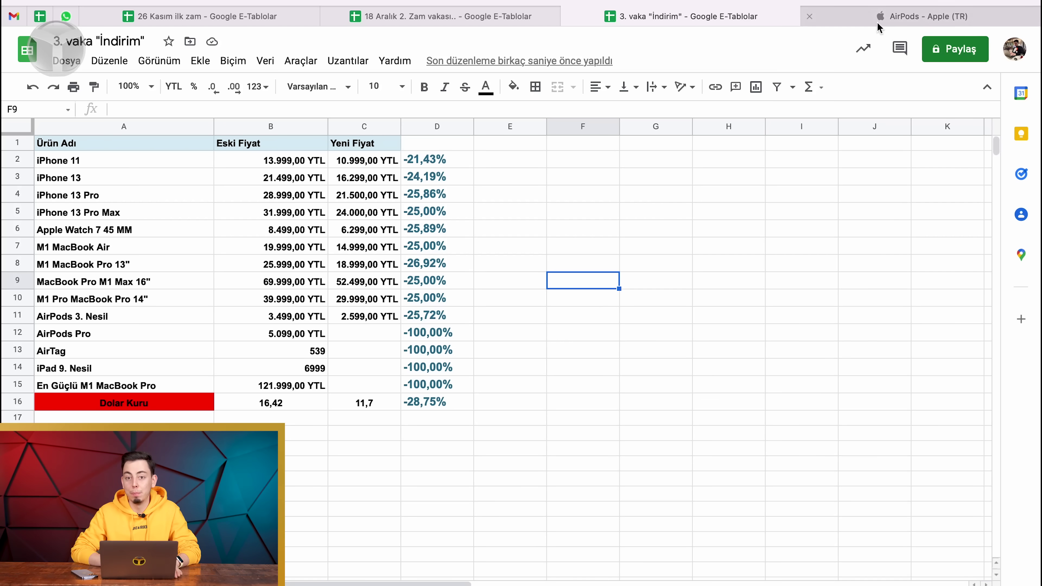
Open the AirPods Pro purchase page on Apple's Turkish site to check its price.
click(923, 16)
scroll(651, 223, up, 4)
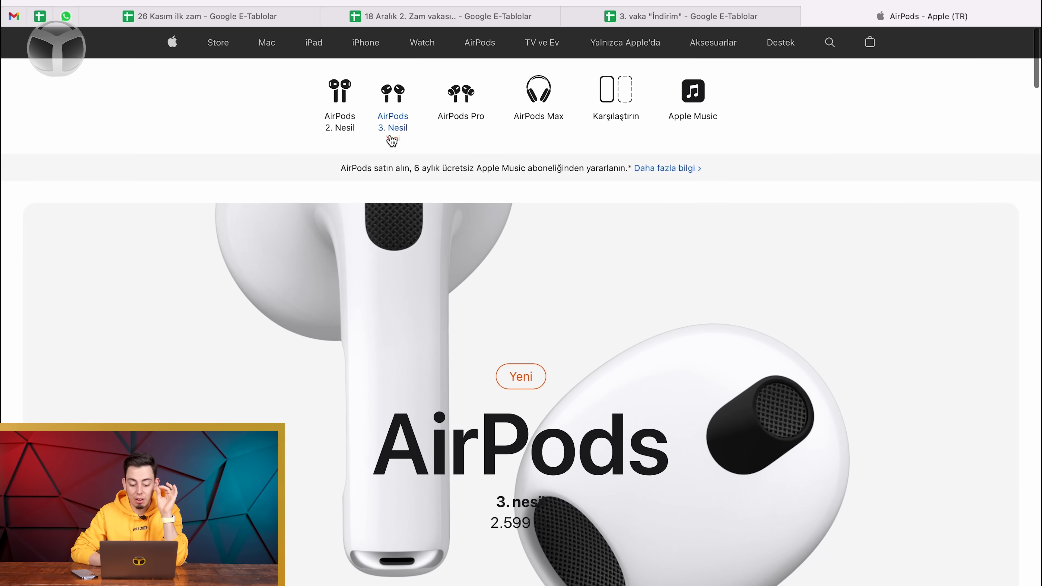
click(452, 115)
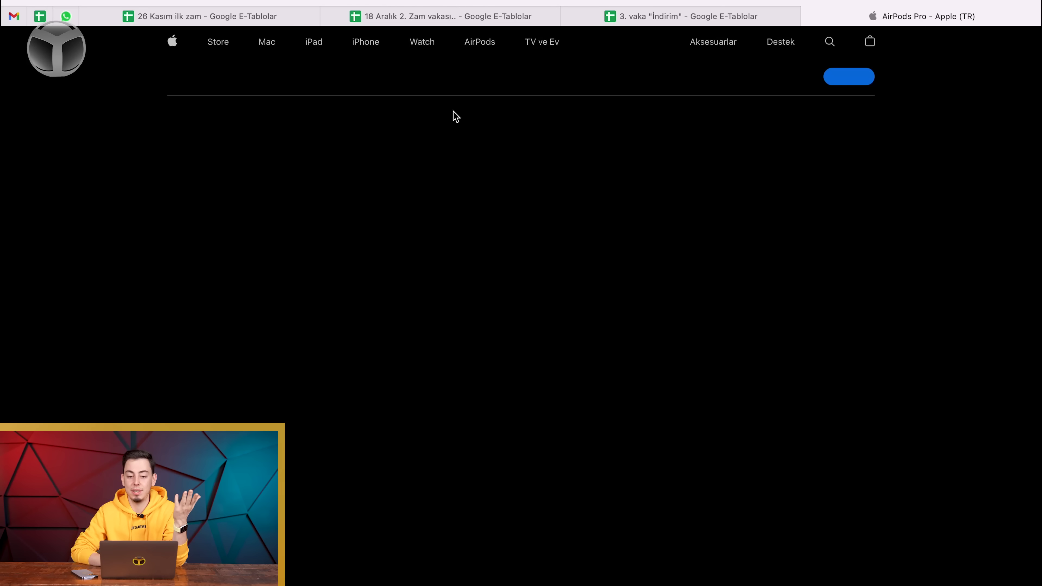
click(845, 87)
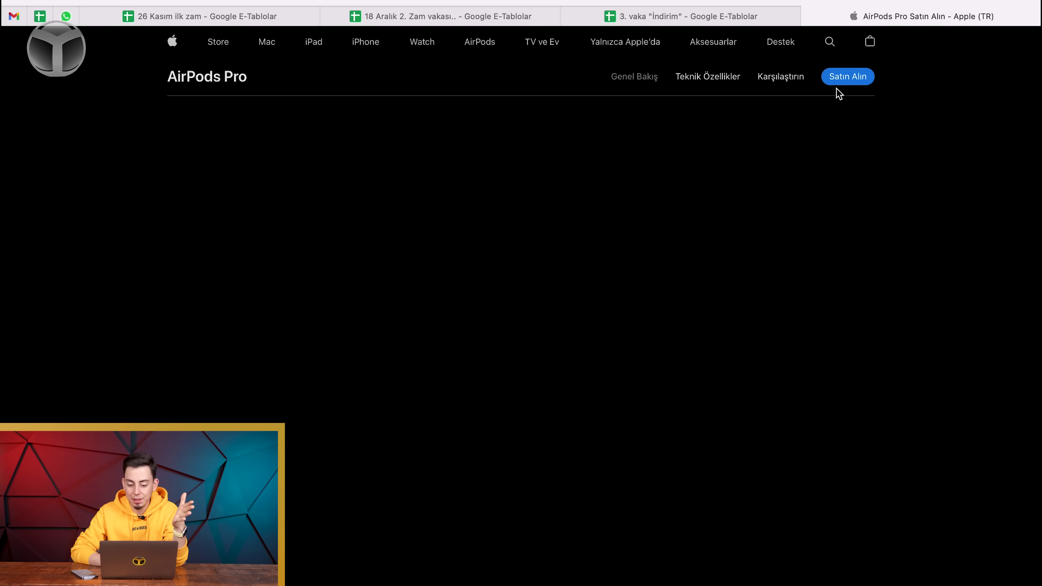
Enter 3800 as the AirPods Pro's new price in cell C12 of the 3. vaka "İndirim" spreadsheet.
click(762, 17)
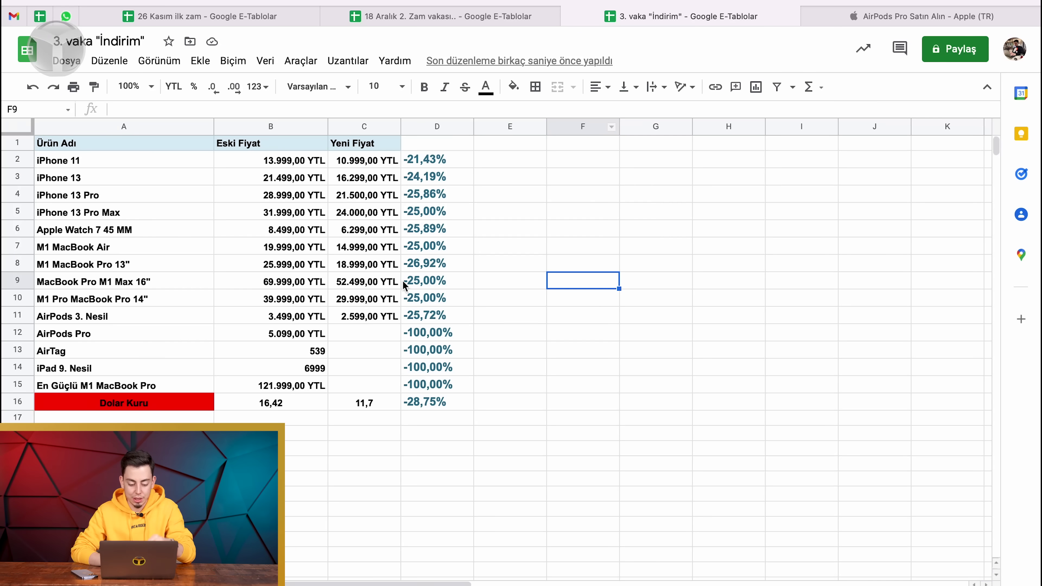
click(381, 335)
text(3800)
click(525, 332)
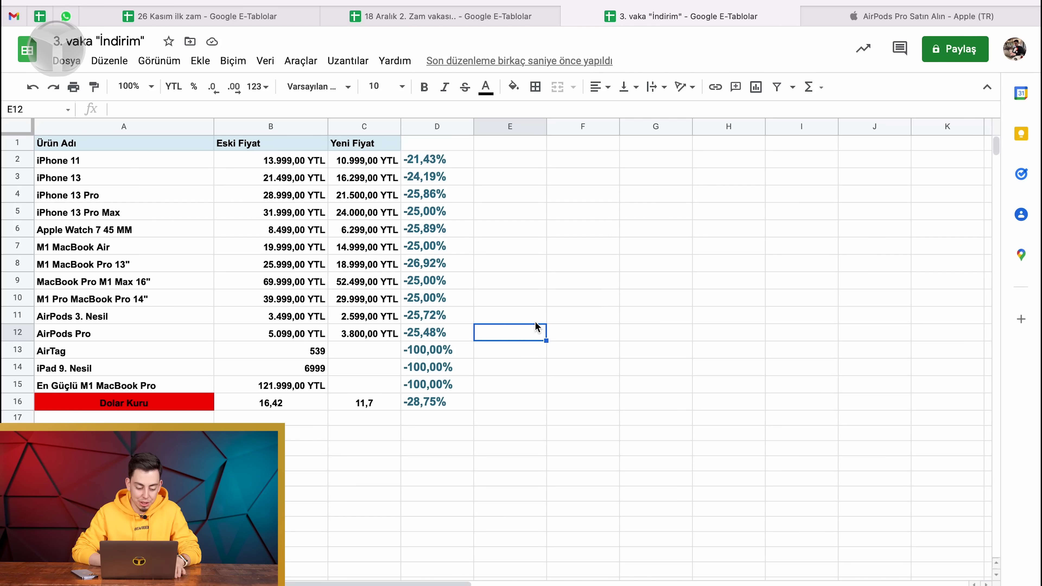
Find the AirTag among the accessories on Apple's Turkish site, check its price and open its page.
click(904, 20)
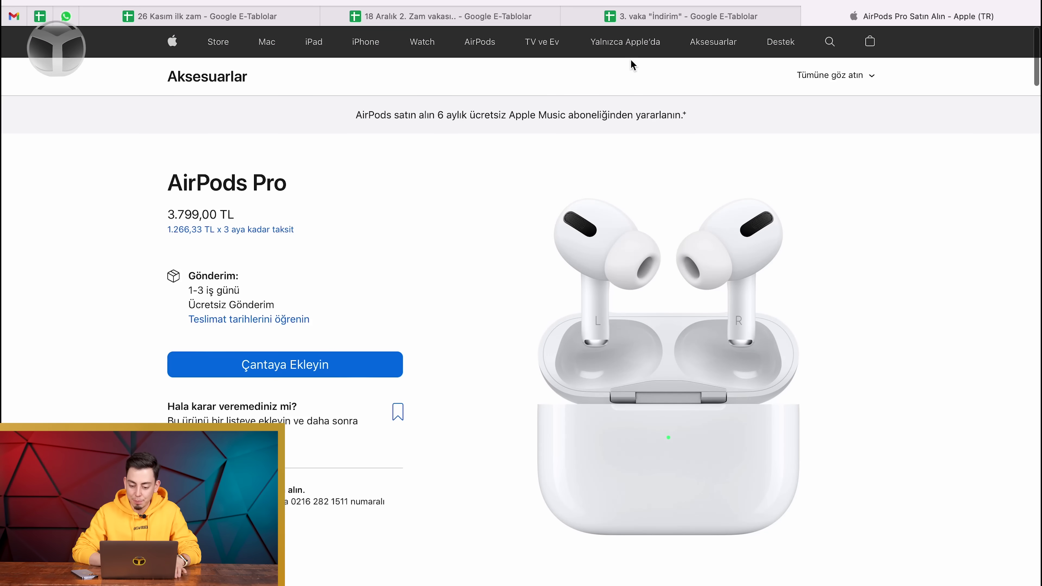
click(704, 53)
scroll(351, 501, down, 10)
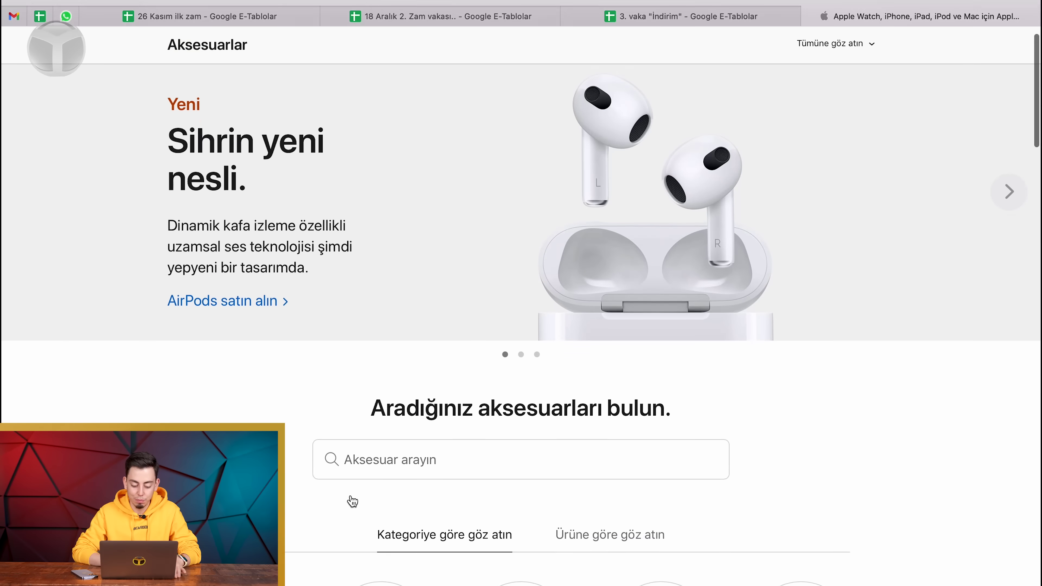
scroll(353, 501, down, 10)
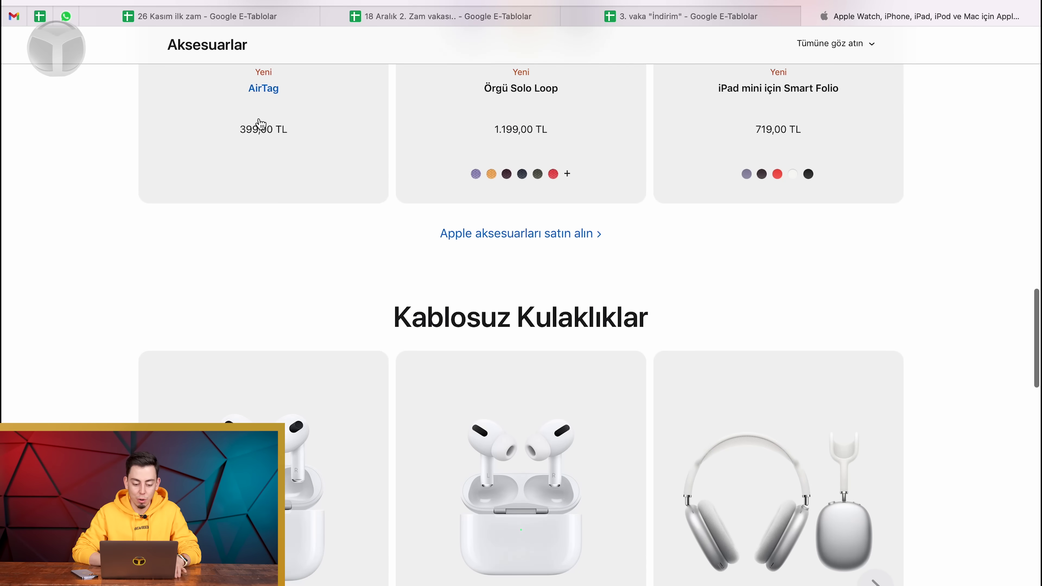
click(255, 121)
Enter 400 as the AirTag's new price in cell C13 of the 3. vaka "İndirim" spreadsheet.
click(625, 16)
click(341, 353)
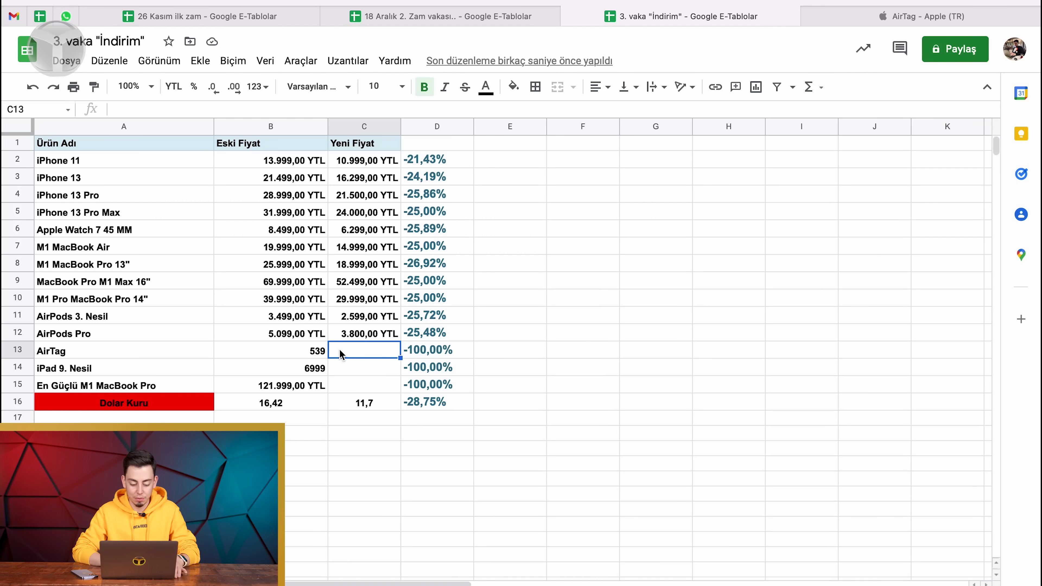
text(400)
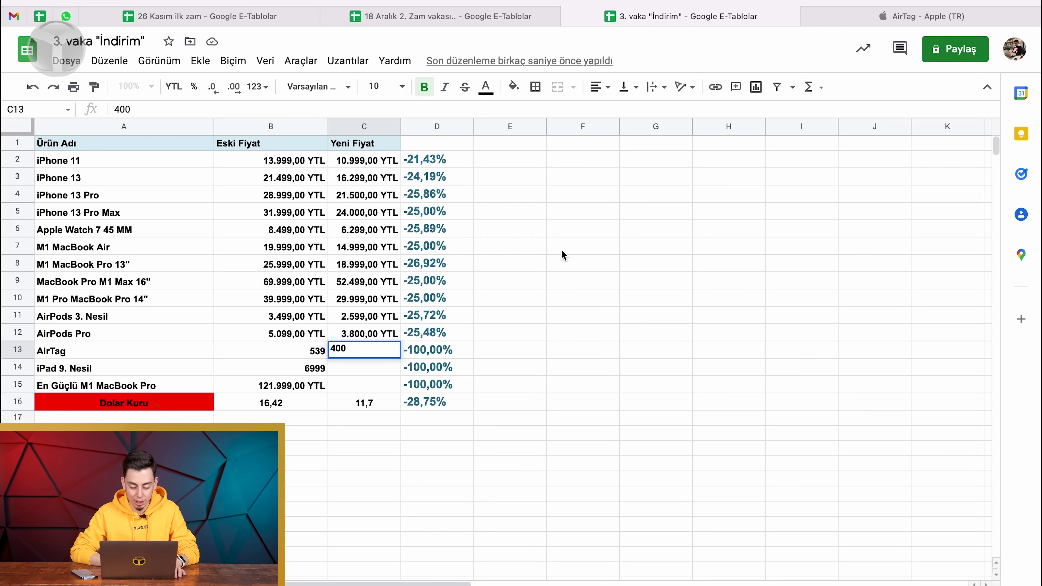
click(562, 250)
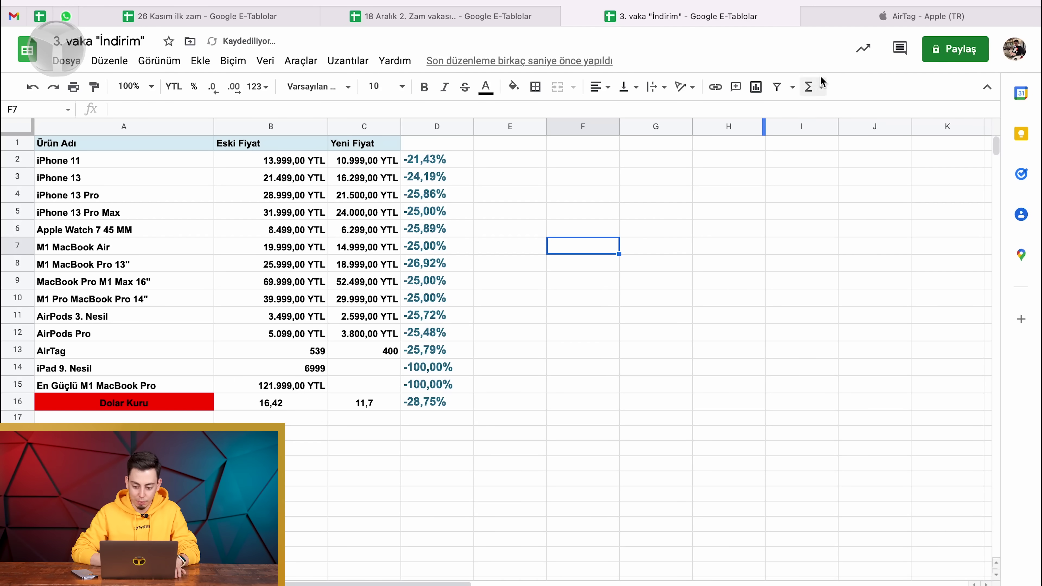
Open the 10.2-inch iPad's purchase page on Apple's Turkish site and choose Uzay Grisi to check the storage prices.
click(924, 16)
click(314, 42)
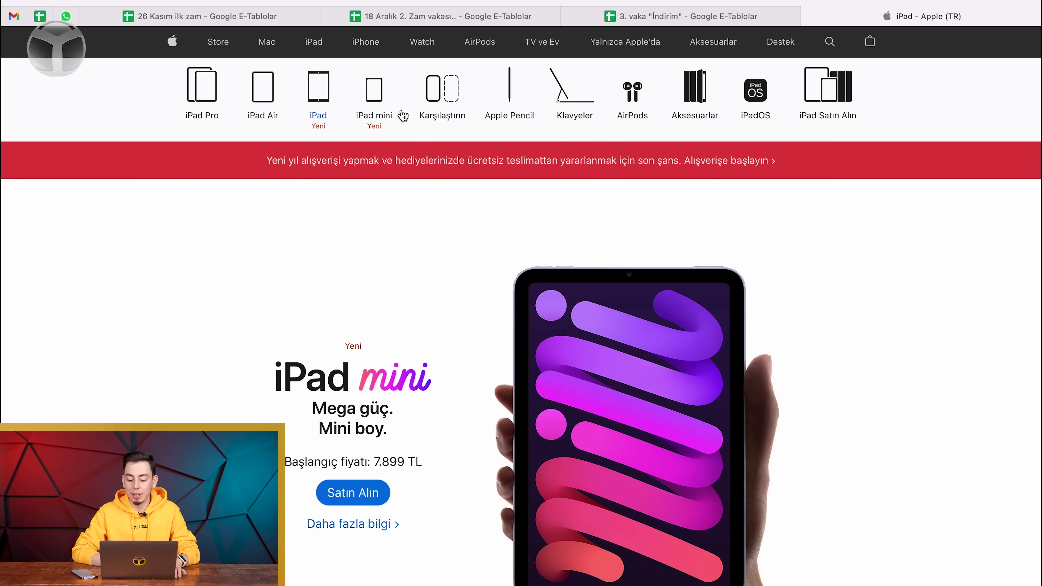
click(318, 126)
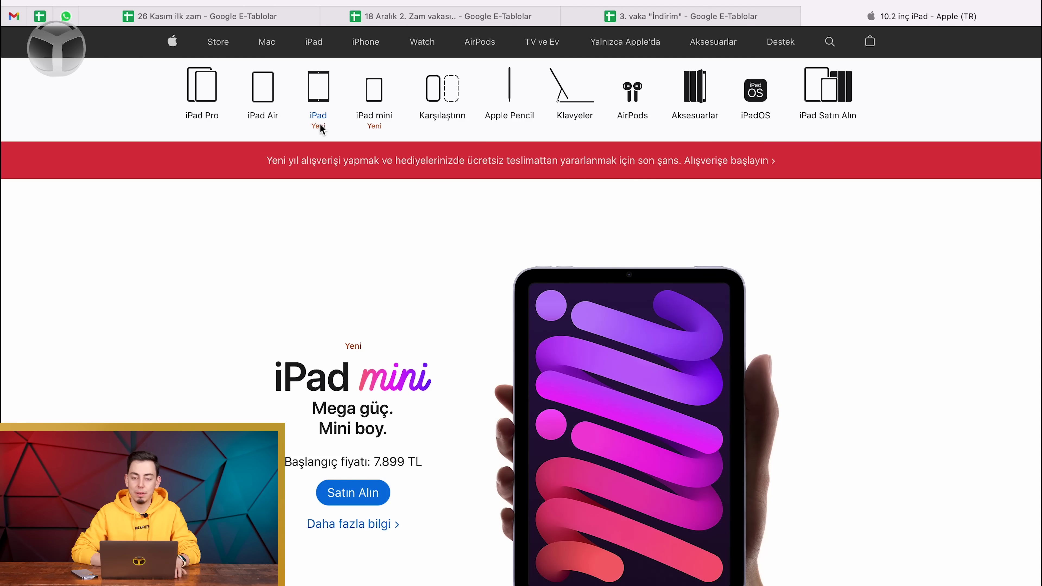
click(849, 76)
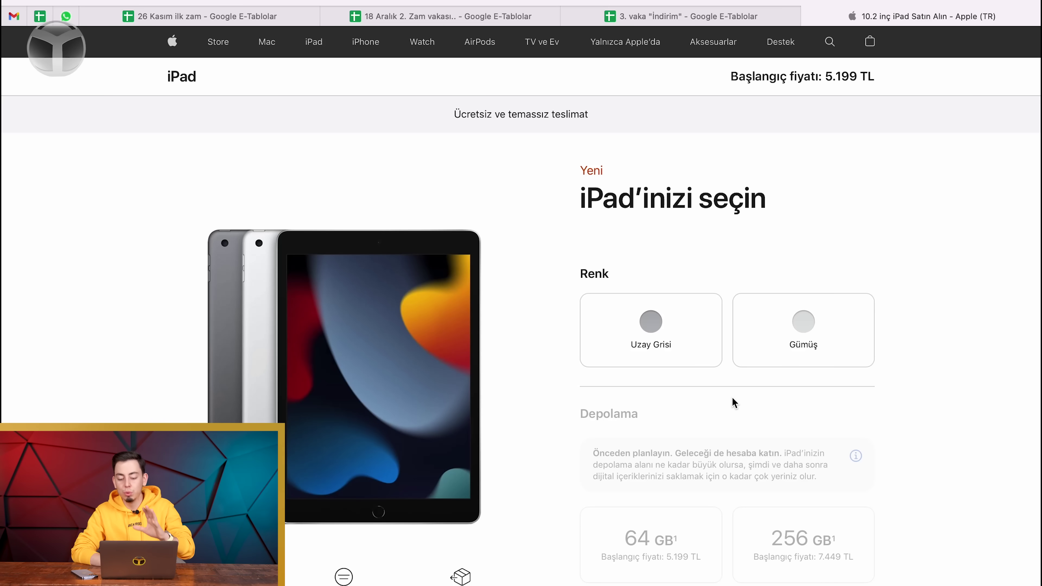
click(652, 330)
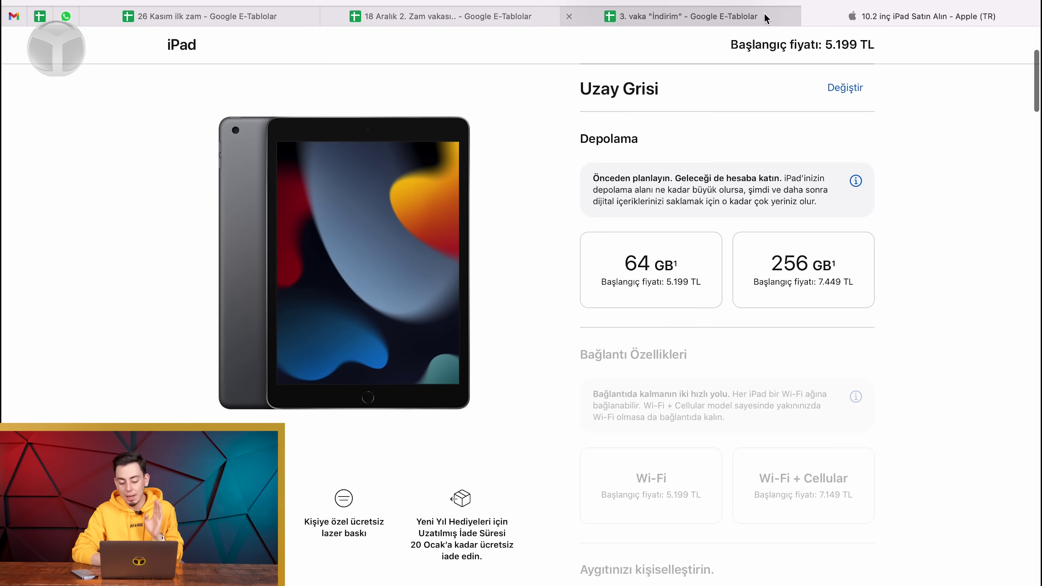
Enter 5200 as the iPad 9. Nesil's new price in cell C14 of the 3. vaka "İndirim" spreadsheet.
click(767, 18)
click(353, 371)
text(5200)
click(569, 299)
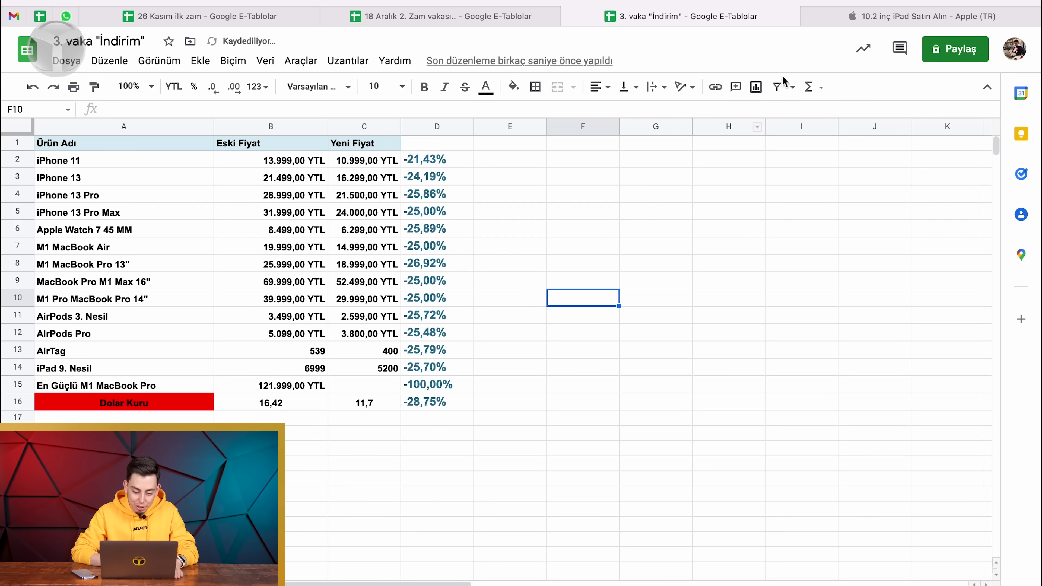
Open the purchase page for the 14- and 16-inch MacBook Pro on Apple's Turkish site.
click(882, 17)
scroll(618, 222, up, 4)
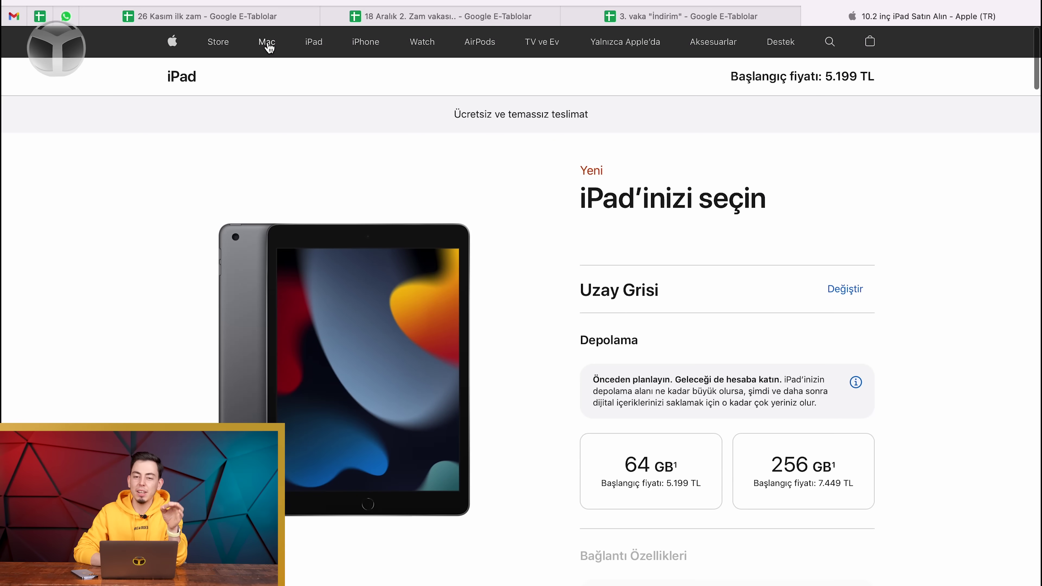
click(265, 42)
click(279, 112)
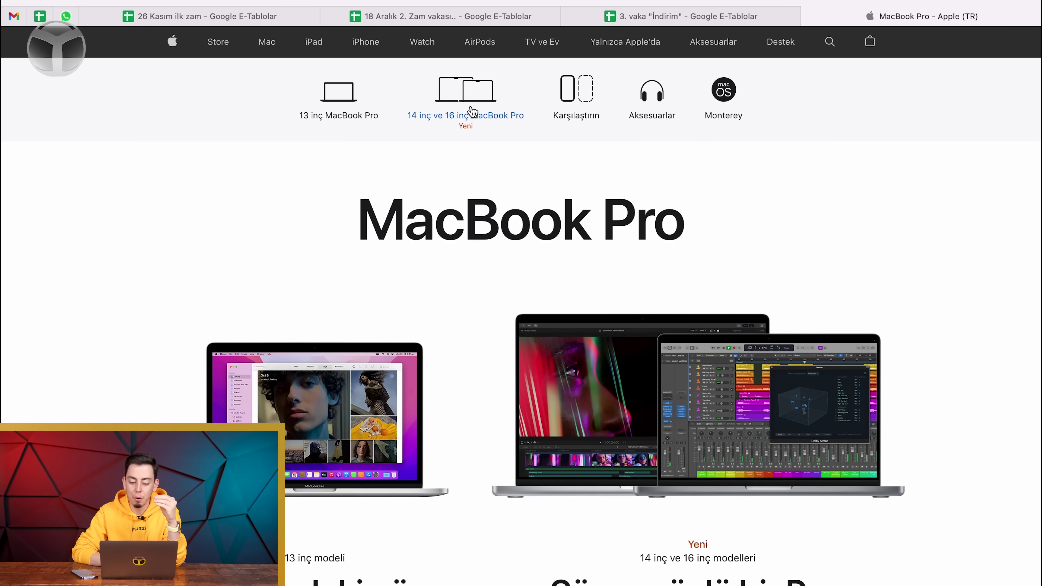
click(482, 110)
click(849, 90)
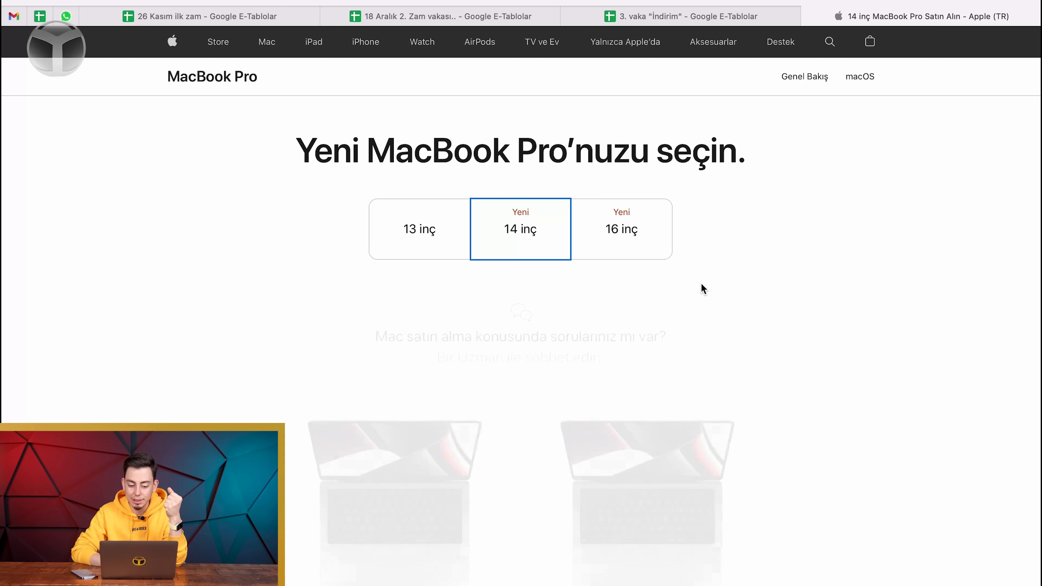
Choose the 16-inch size and select the model with 32 GPU cores and 1 TB SSD for customization.
click(635, 249)
scroll(636, 249, down, 10)
scroll(639, 249, down, 3)
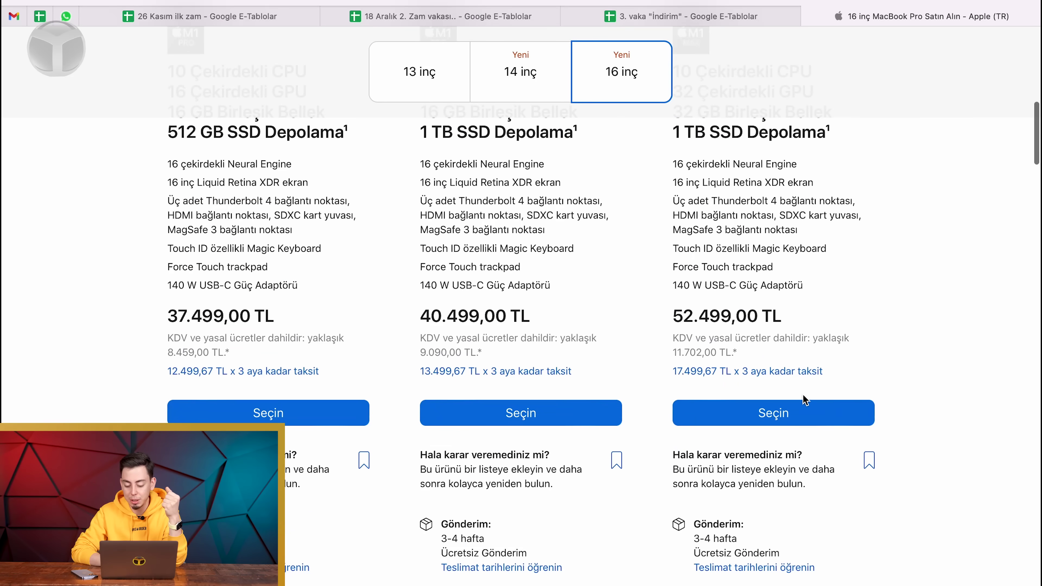
click(788, 424)
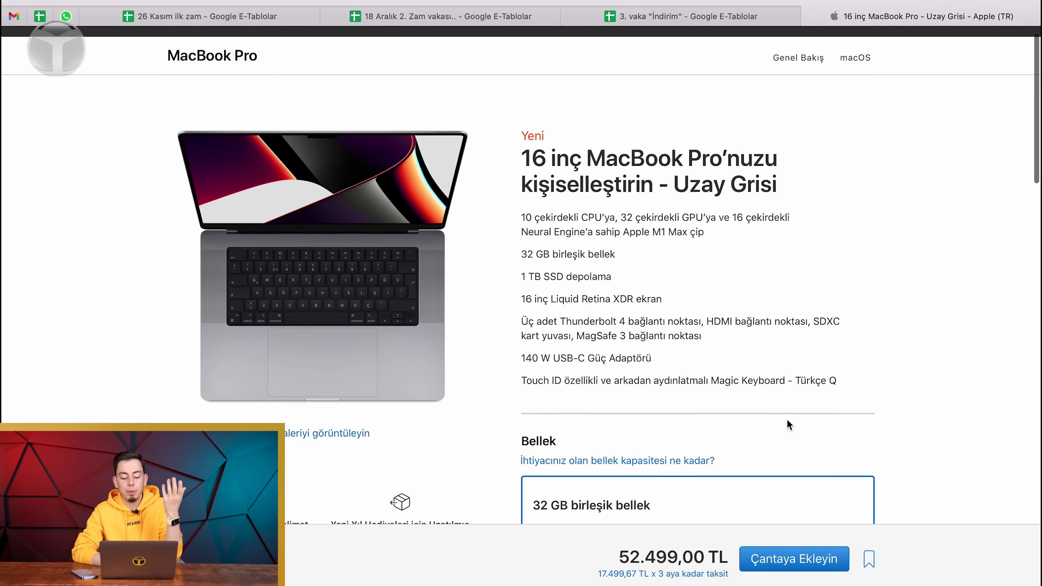
Configure the 16-inch MacBook Pro with 64 GB unified memory and 8 TB SSD storage to get its price.
scroll(726, 375, down, 8)
click(631, 271)
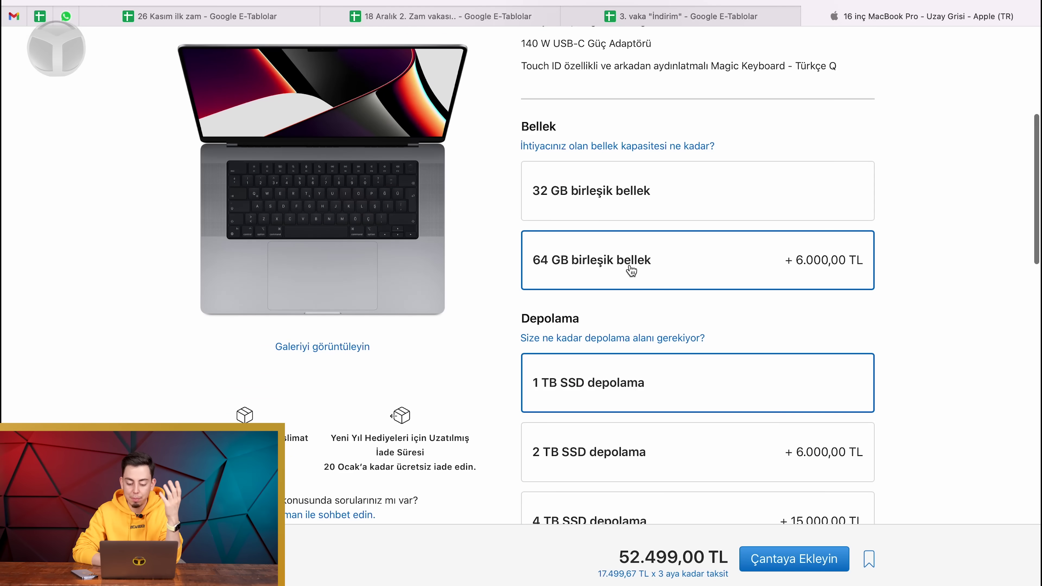
scroll(630, 271, down, 5)
click(632, 396)
scroll(616, 402, down, 7)
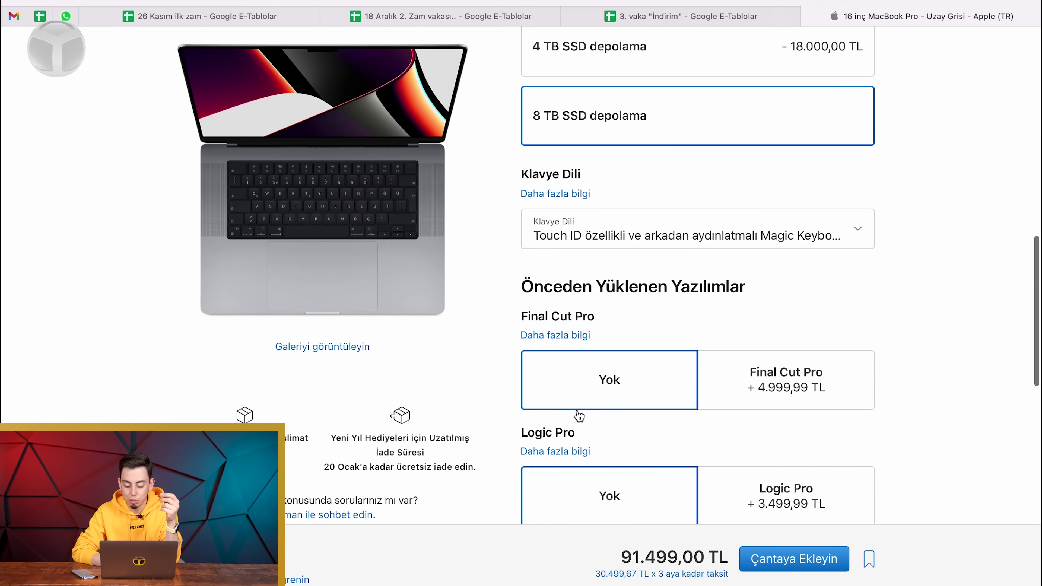
Enter 91500 as the En Güçlü M1 MacBook Pro's new price in cell C15 of the 3. vaka "İndirim" spreadsheet.
click(642, 19)
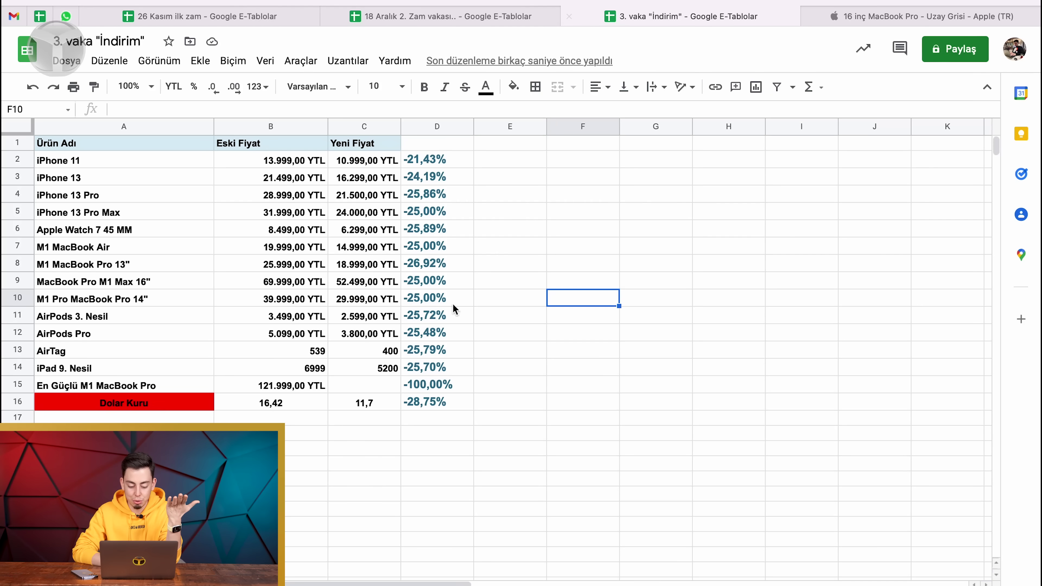
click(368, 384)
text(91500)
click(603, 365)
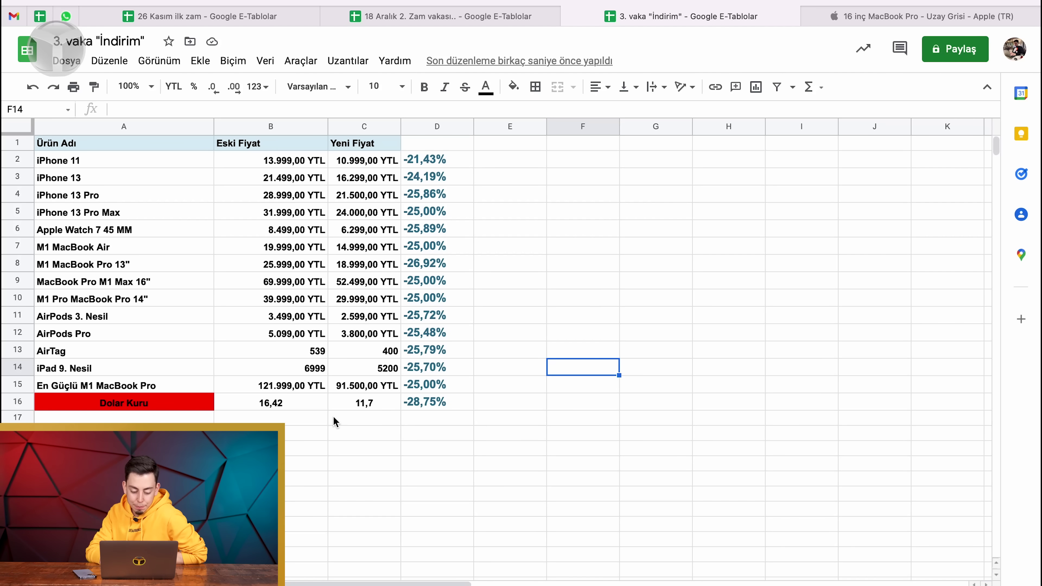
Compare the old and new dollar rates in row 16 with the product discount percentages in D5:D15.
click(318, 409)
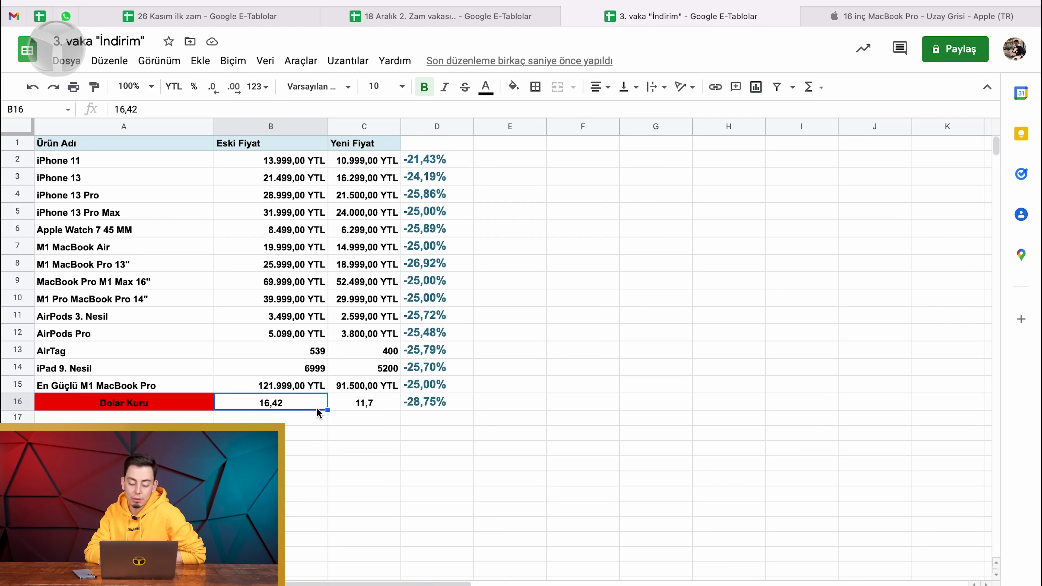
click(345, 409)
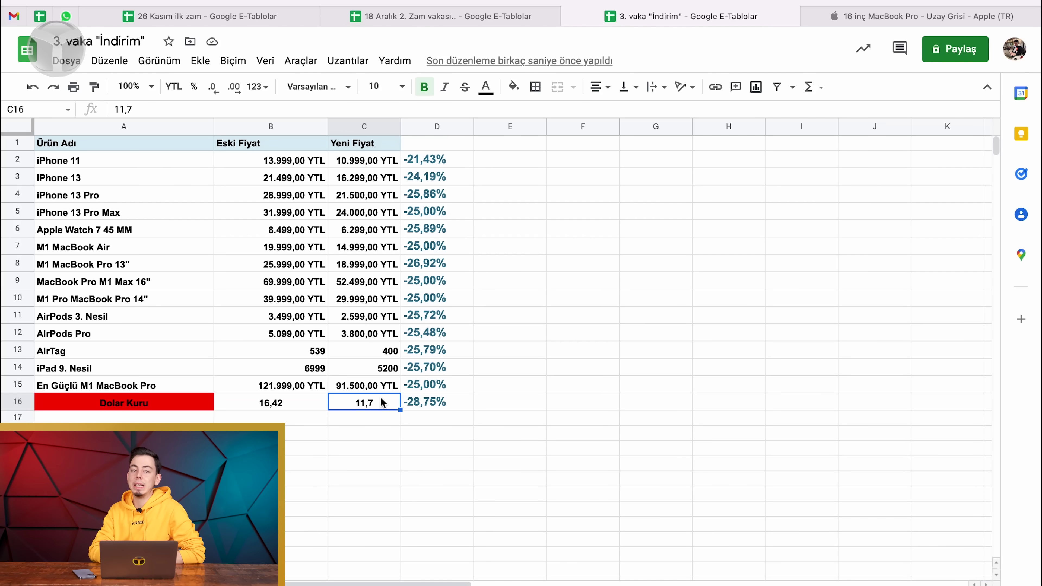
click(412, 405)
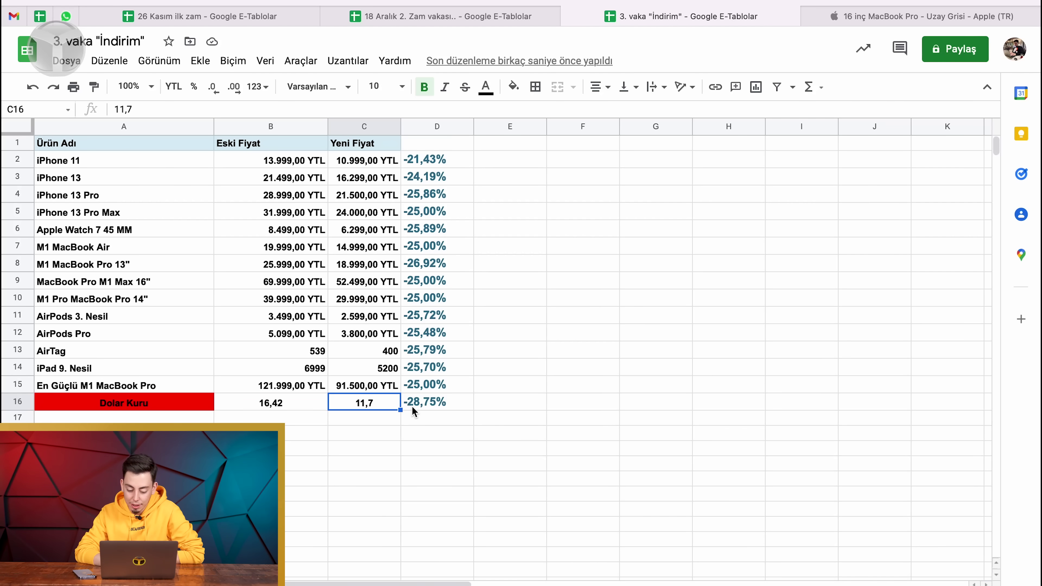
drag(456, 209, 482, 376)
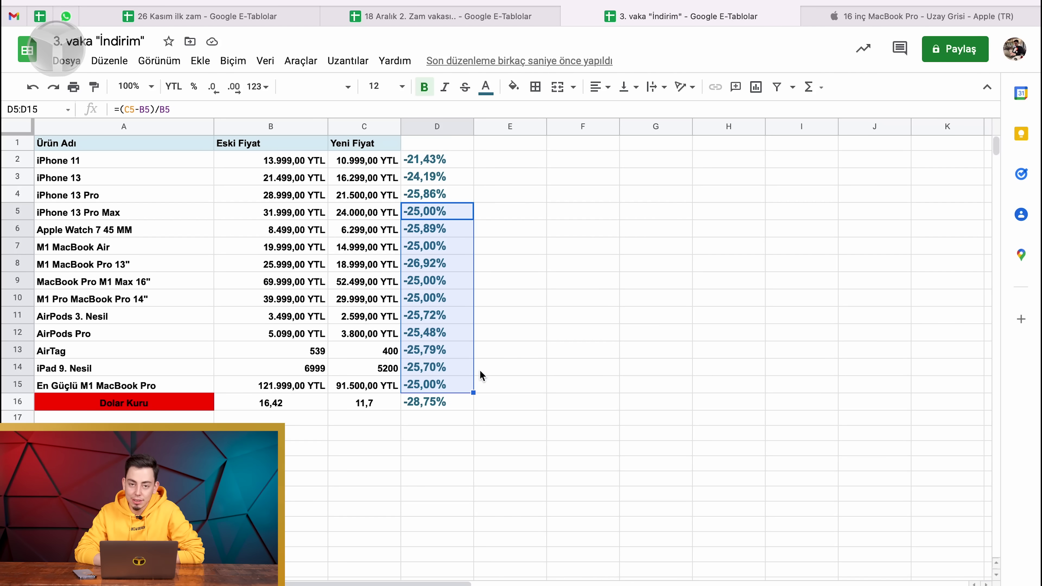
click(536, 347)
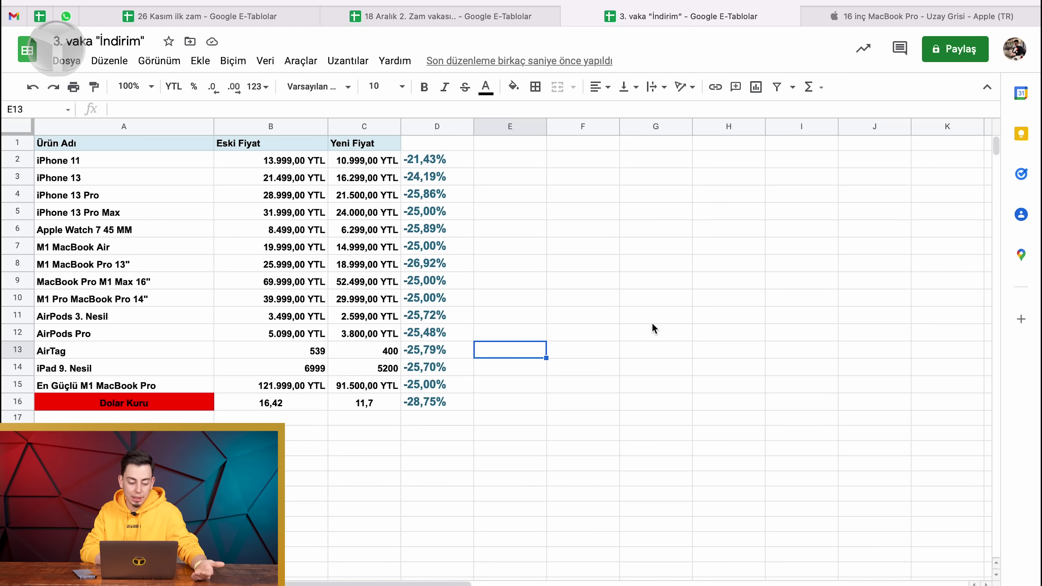
Compare the iPhone 11 and iPhone 13 old prices in 26 Kasım ilk zam with their new prices in 3. vaka "İndirim".
mouse_move(199, 18)
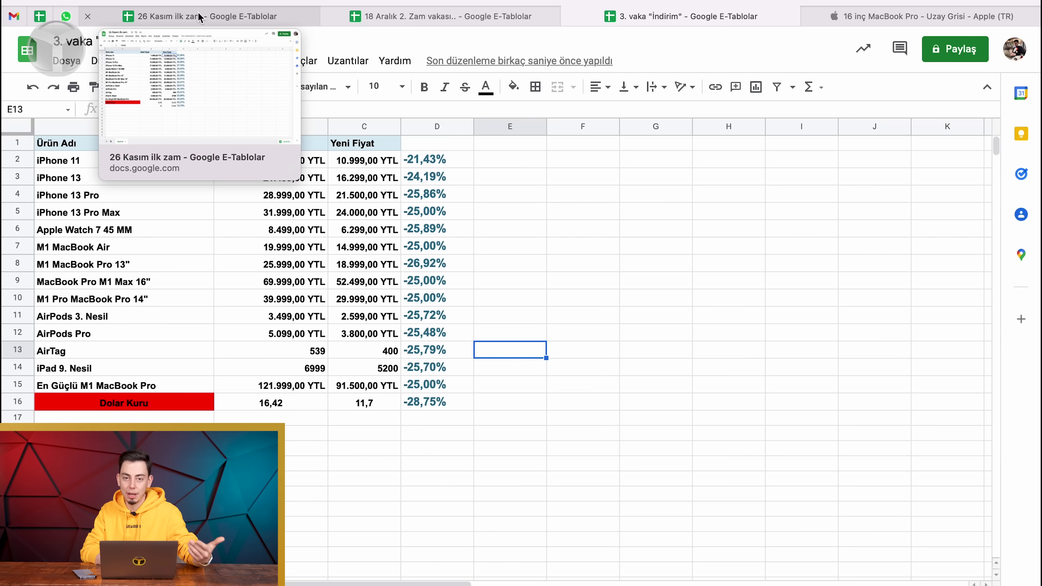
click(199, 19)
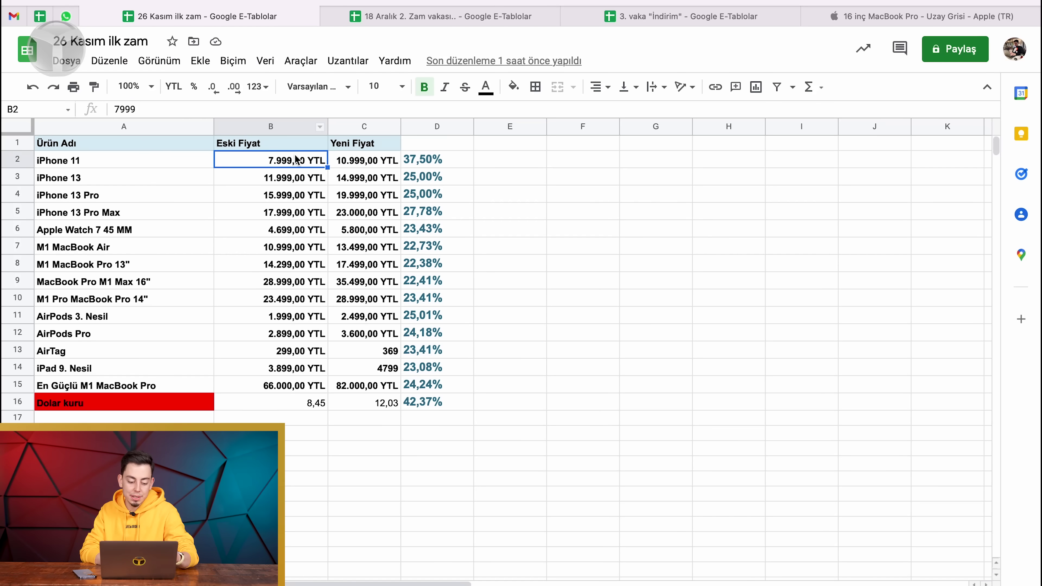
click(686, 22)
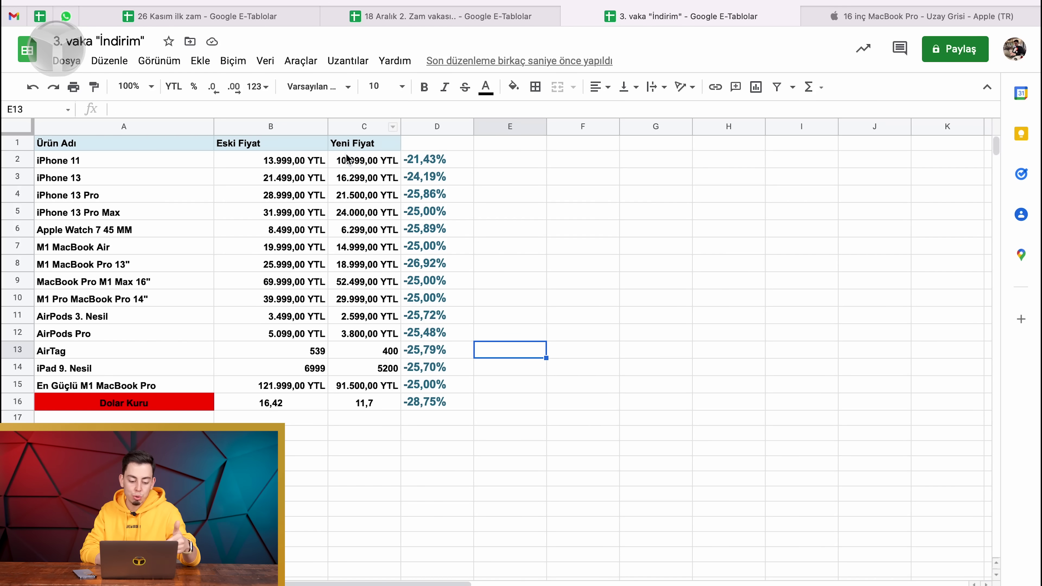
click(363, 162)
click(274, 15)
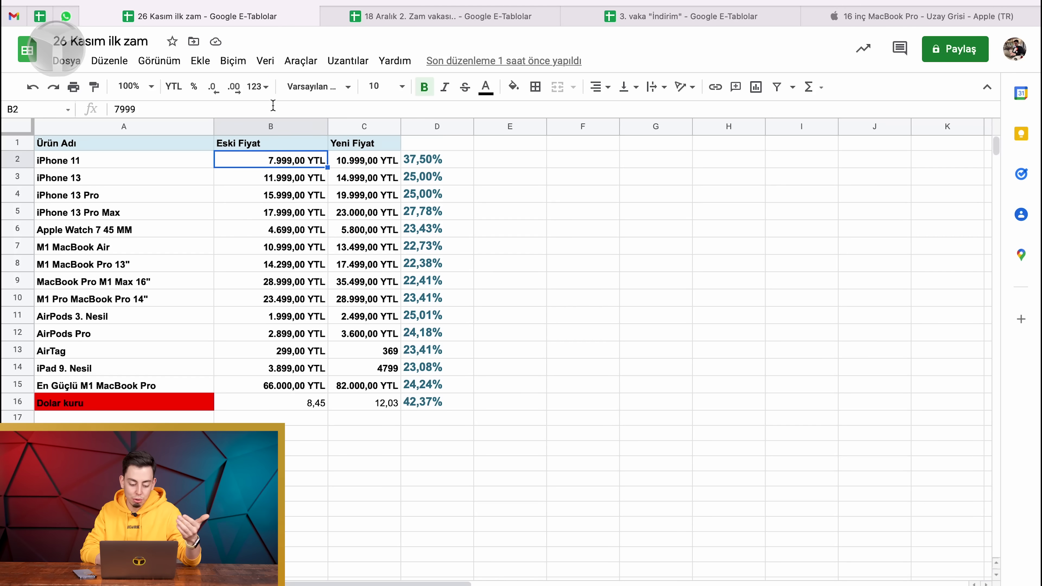
click(274, 184)
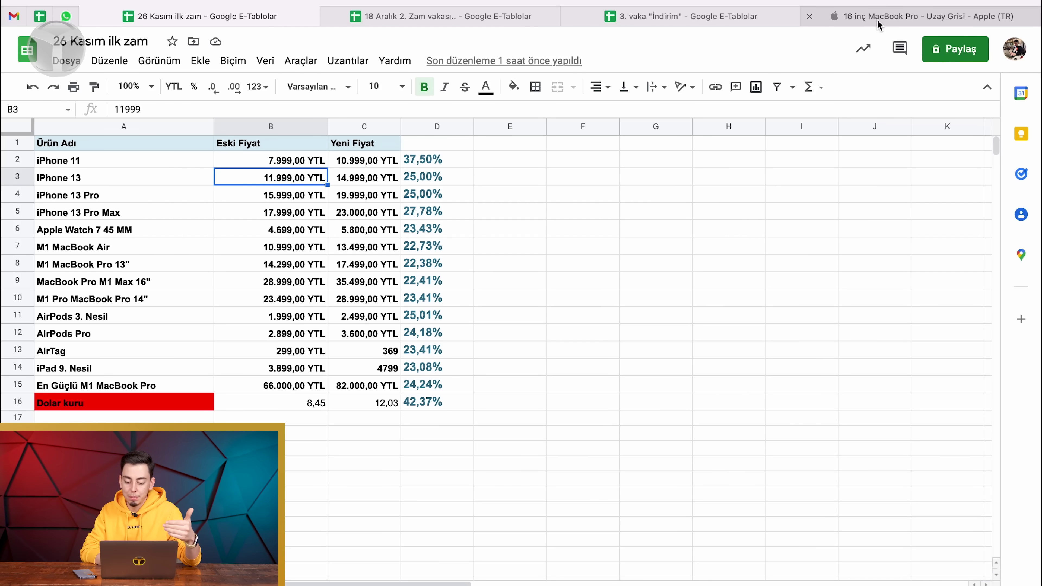
click(624, 17)
click(371, 180)
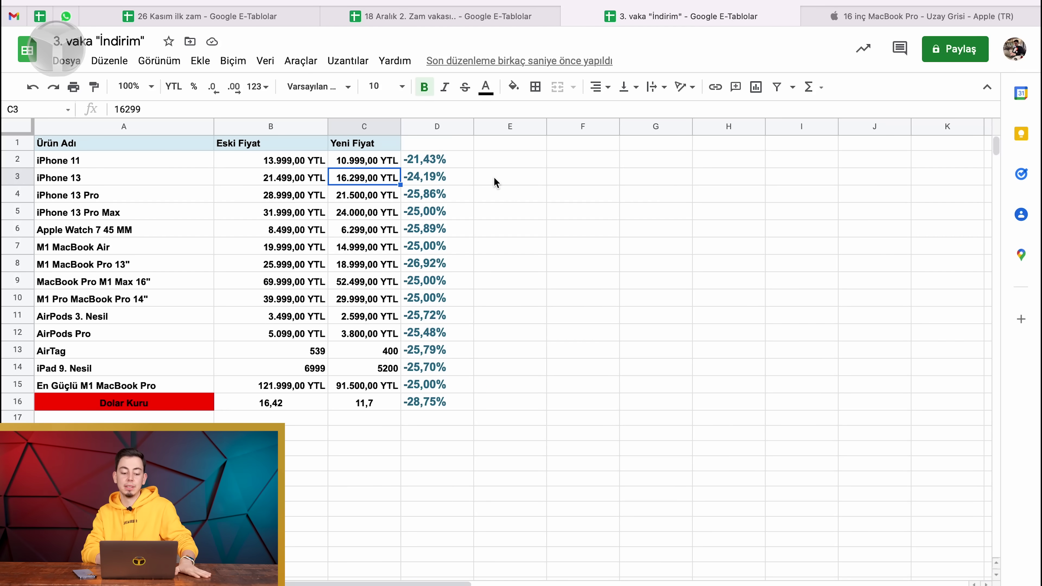
Try 16.499 as the iPhone 13's new price in cell C3 of the 26 Kasım ilk zam spreadsheet.
click(234, 21)
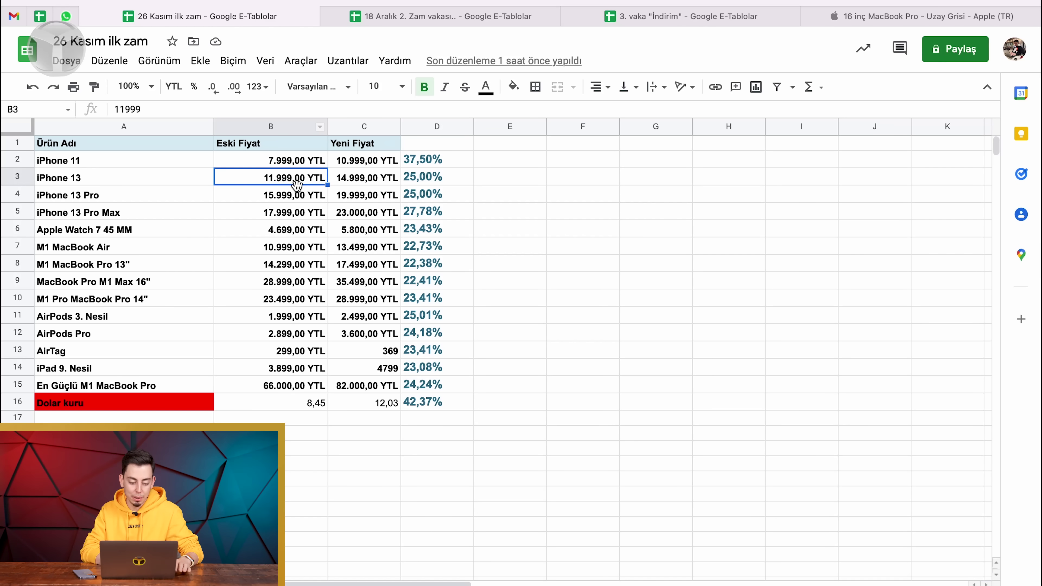
click(351, 177)
text(16)
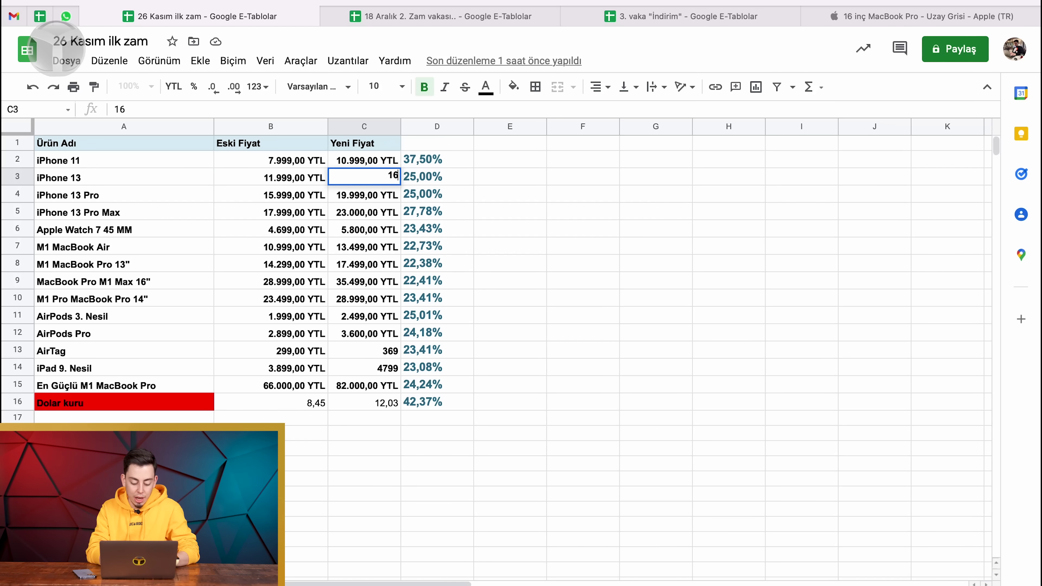
text(.499)
click(478, 183)
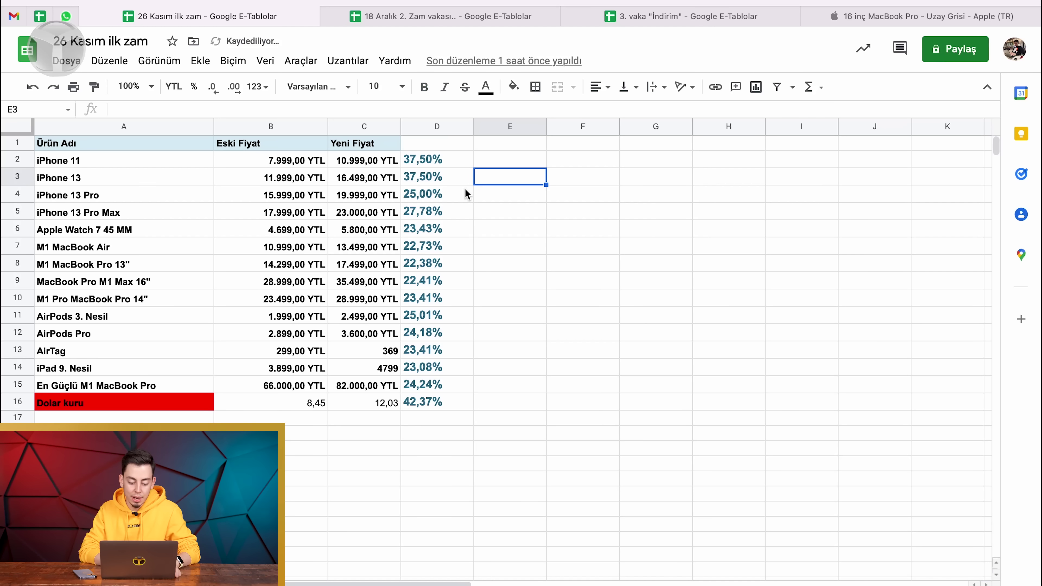
Check the iPhone 13's increase percentage, undo the trial price, and return to the 3. vaka "İndirim" spreadsheet.
click(427, 180)
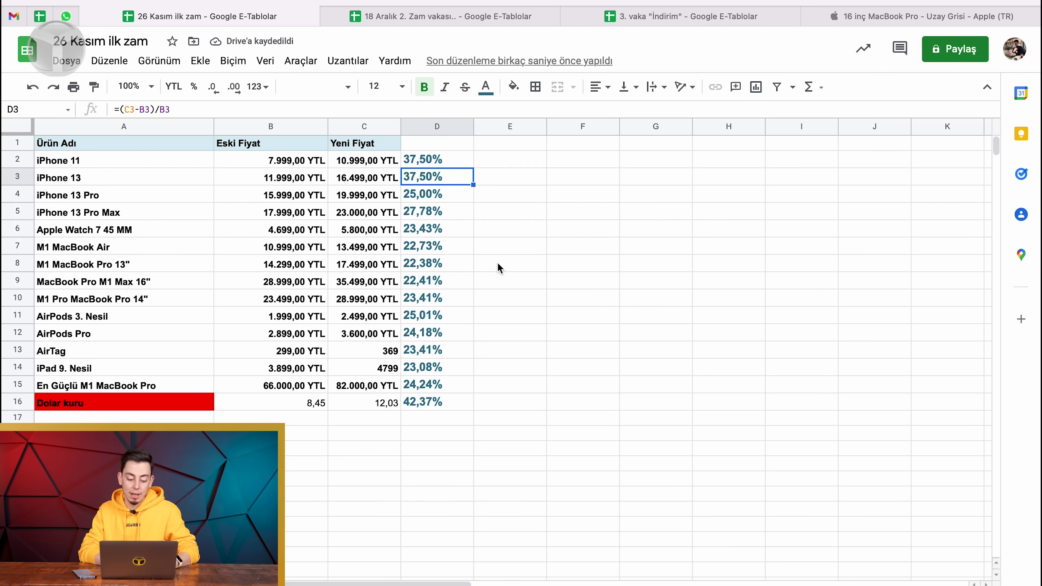
key(super+z)
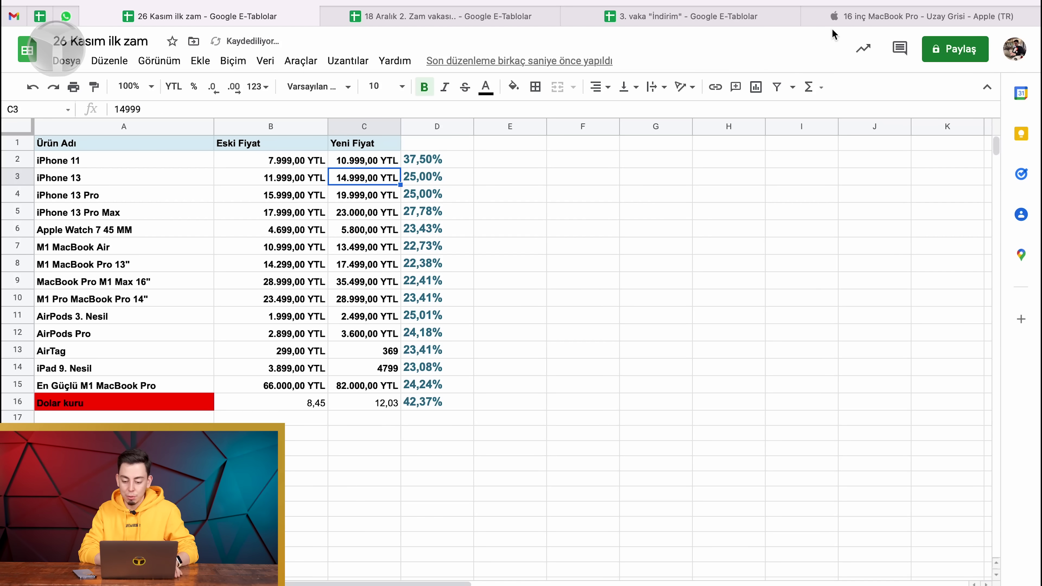
click(749, 21)
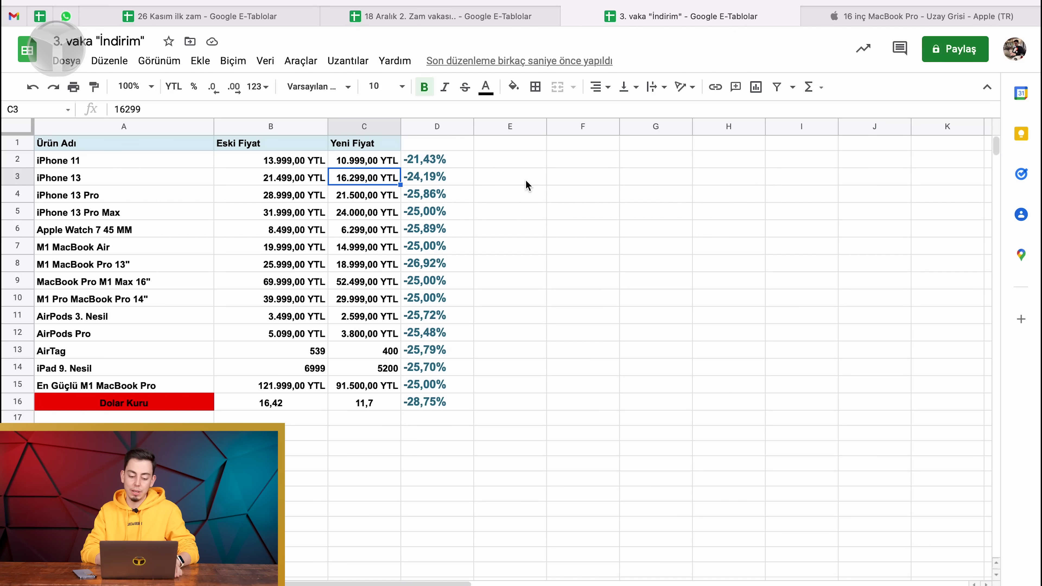